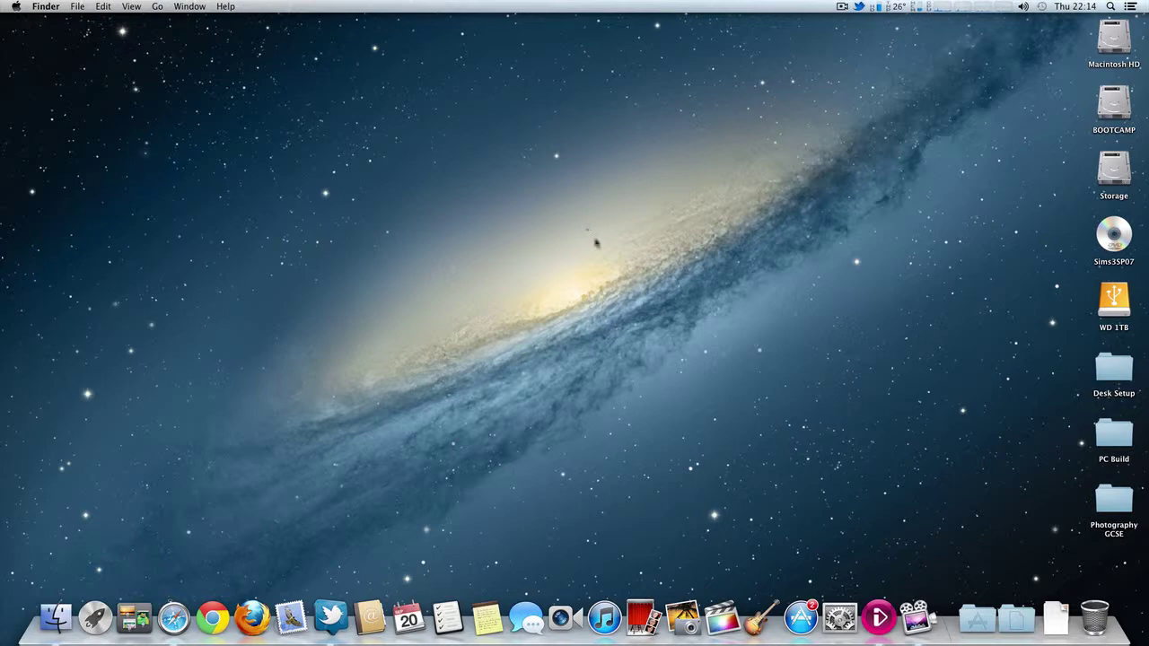
# Open Documents in Finder and show Get Info for My Computer Build.mov, a 2.9 GB movie
pyautogui.click(1008, 621)
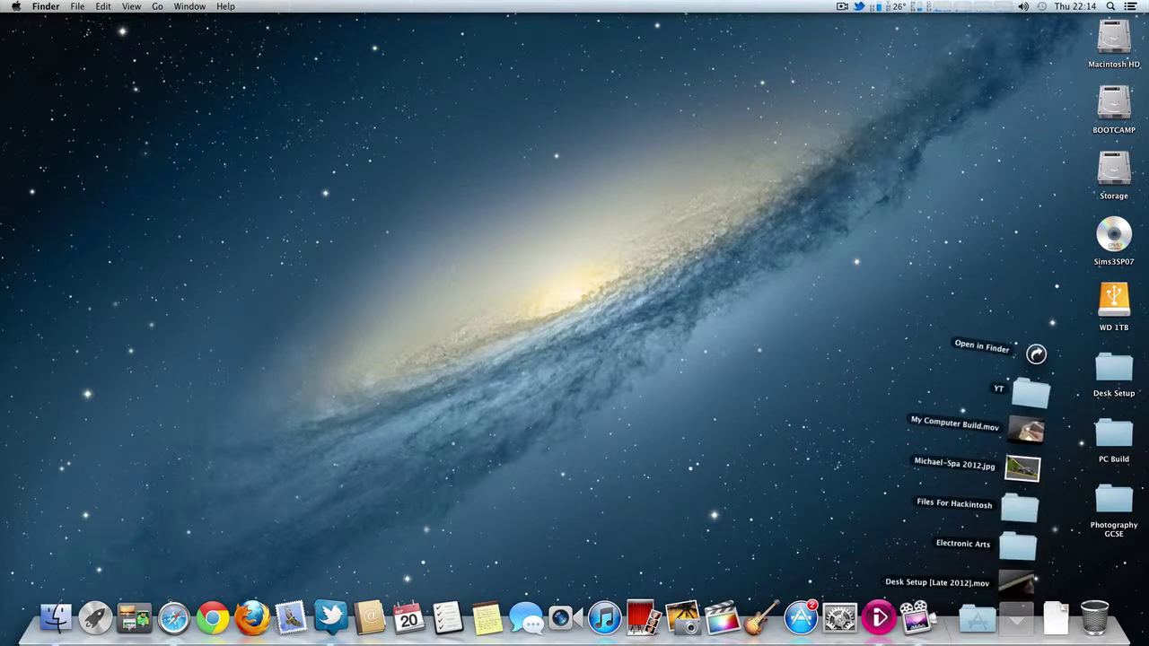
pyautogui.click(1034, 362)
pyautogui.moveTo(849, 332); pyautogui.dragTo(564, 178)
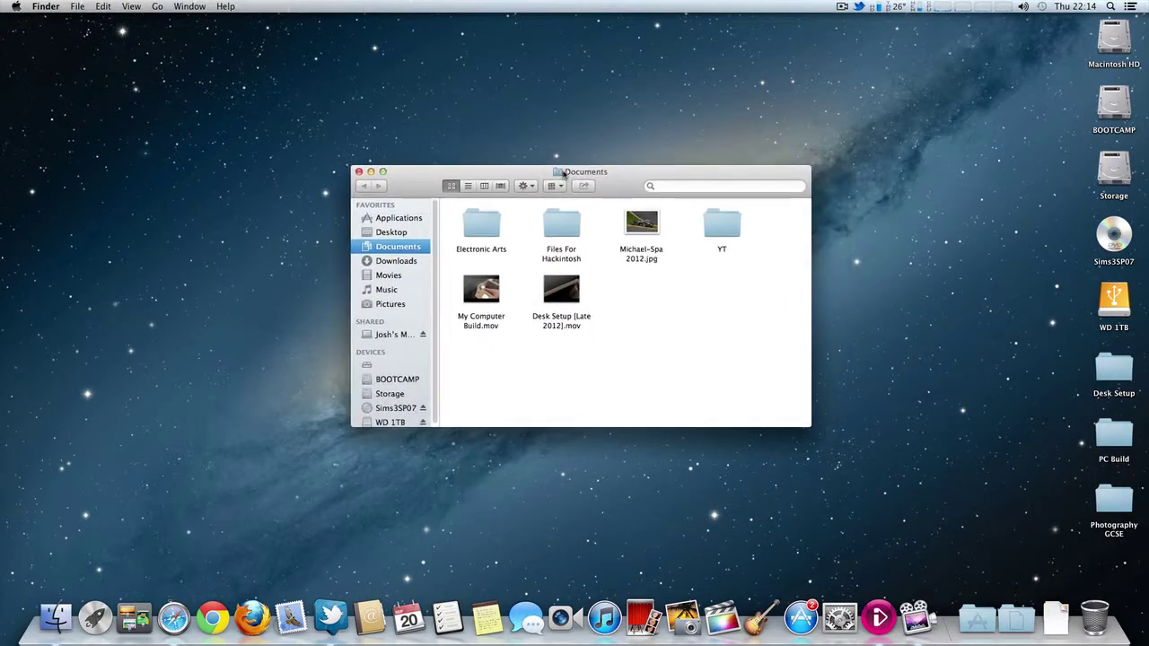
pyautogui.rightClick(485, 312)
pyautogui.click(513, 367)
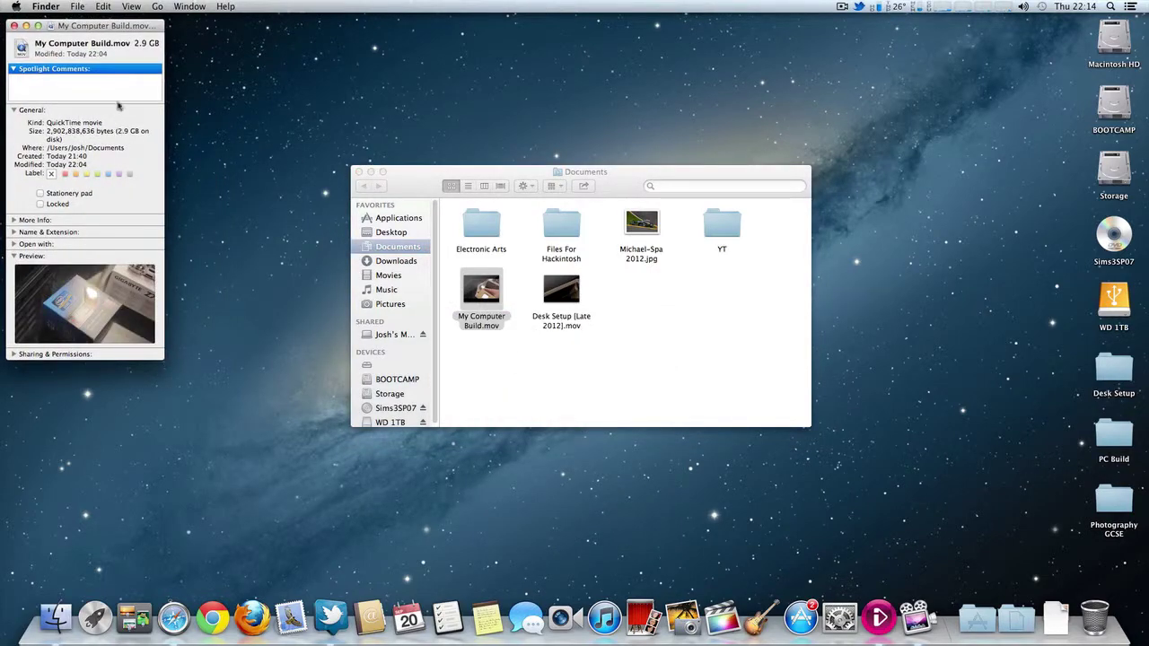
pyautogui.moveTo(104, 31); pyautogui.dragTo(575, 109)
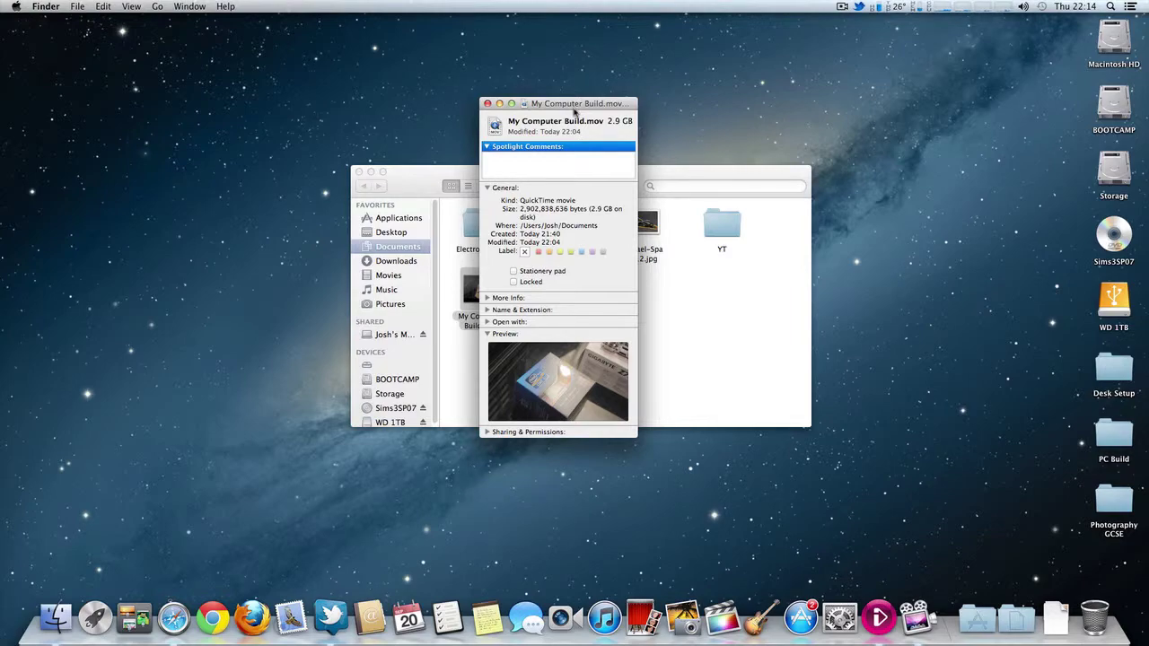
pyautogui.moveTo(576, 109); pyautogui.dragTo(101, 31)
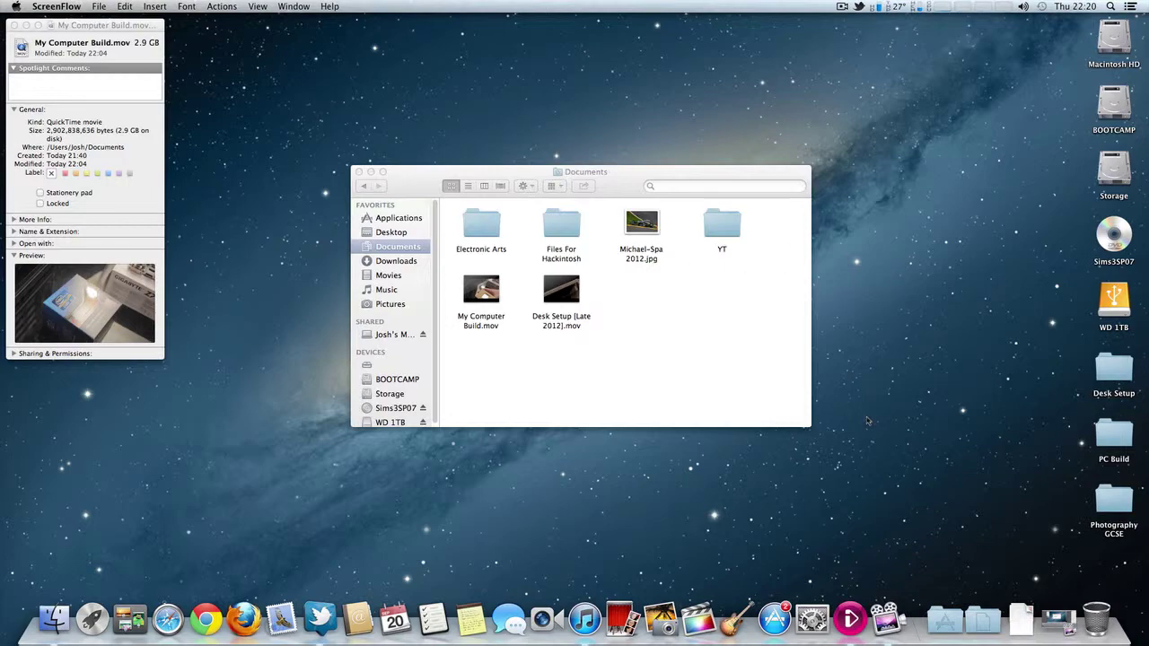
# Launch HandBrake and load the 2.9 GB My Computer Build.mov from Documents as the source
pyautogui.click(947, 619)
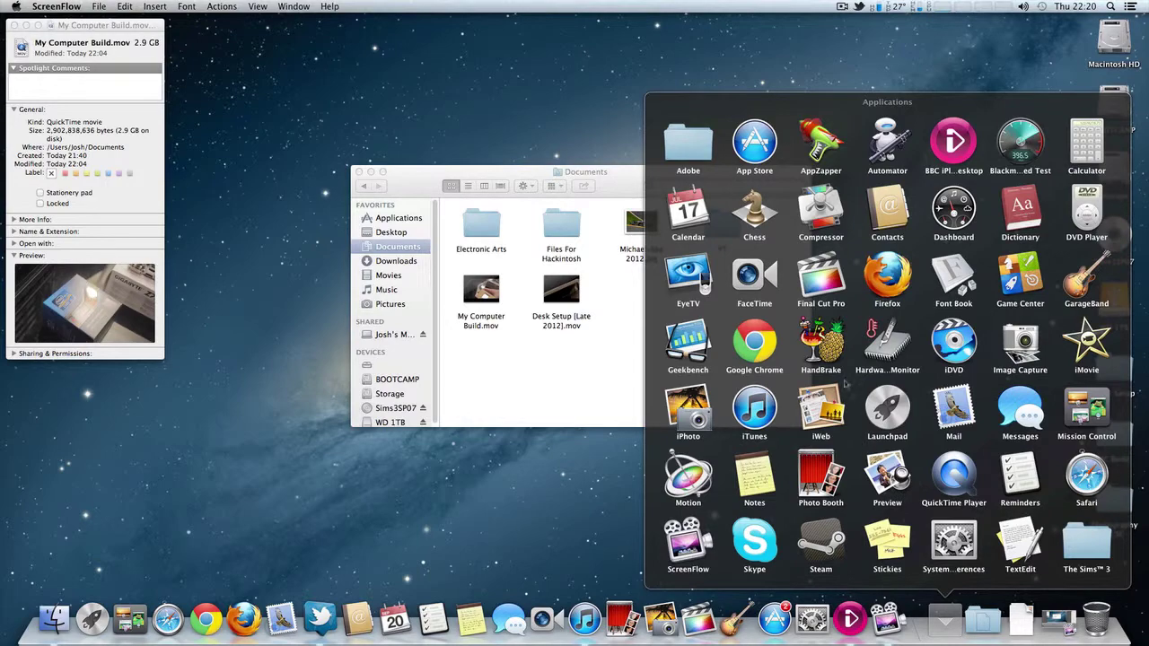
pyautogui.click(820, 352)
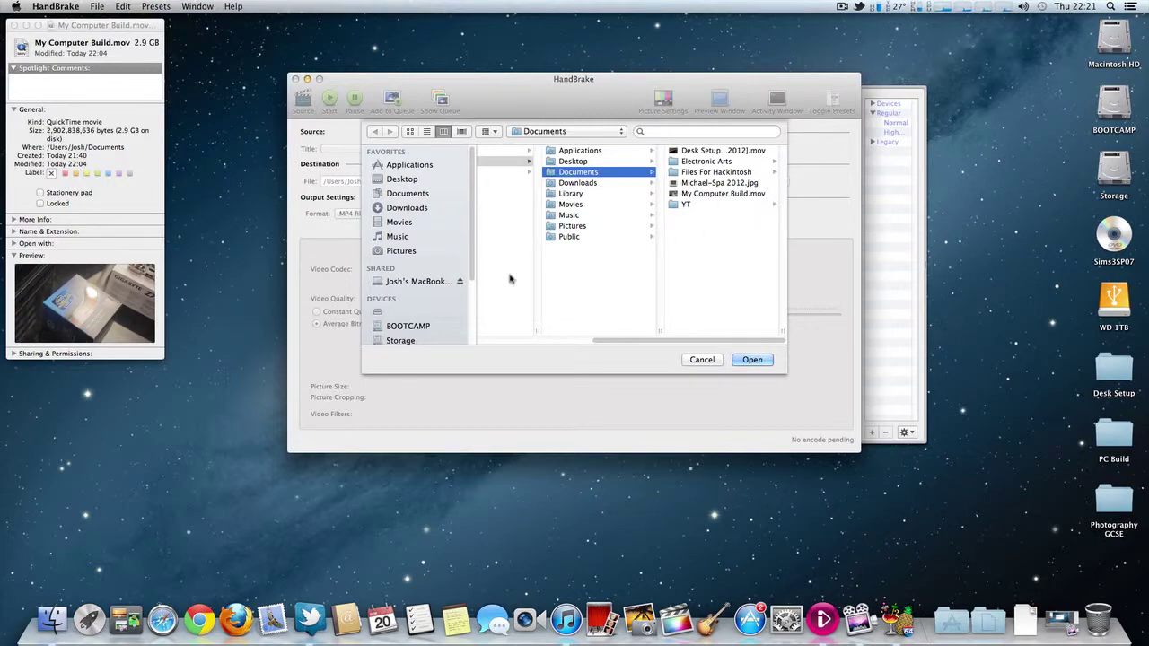
pyautogui.scroll(-5, 431, 314)
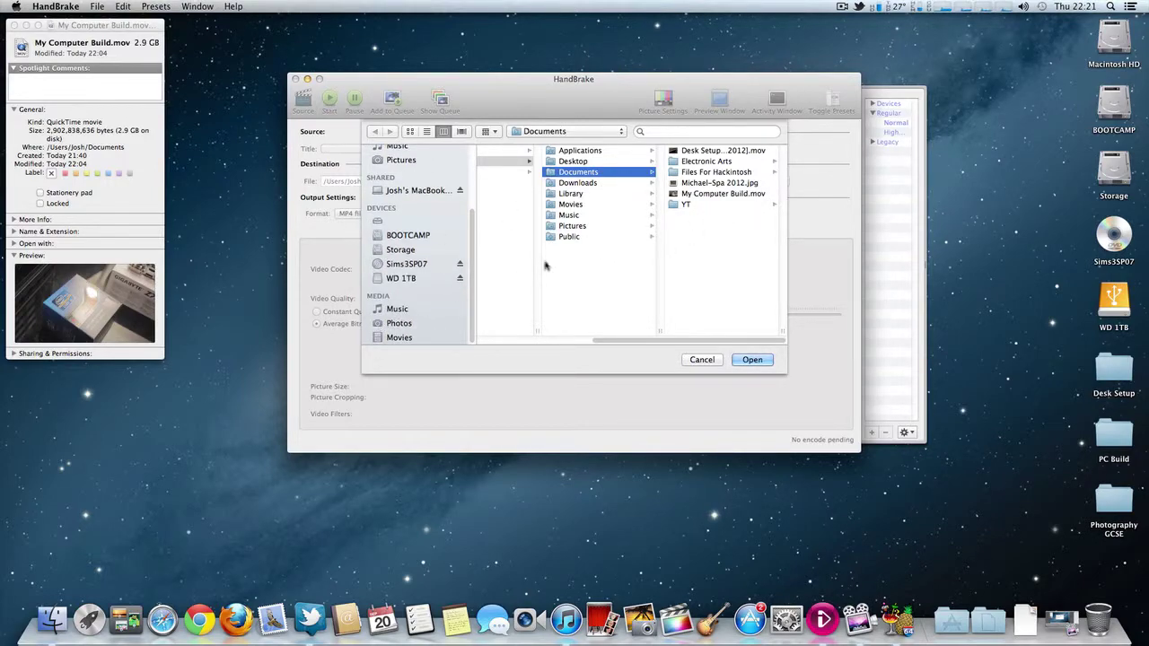
pyautogui.click(697, 193)
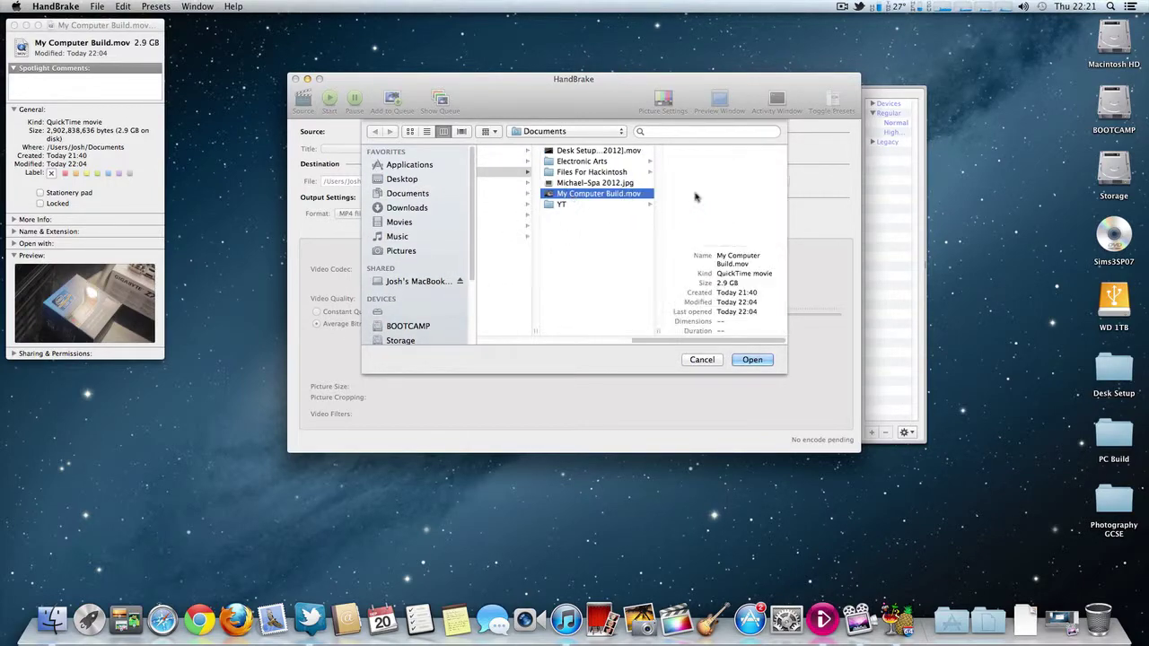
pyautogui.doubleClick(727, 282)
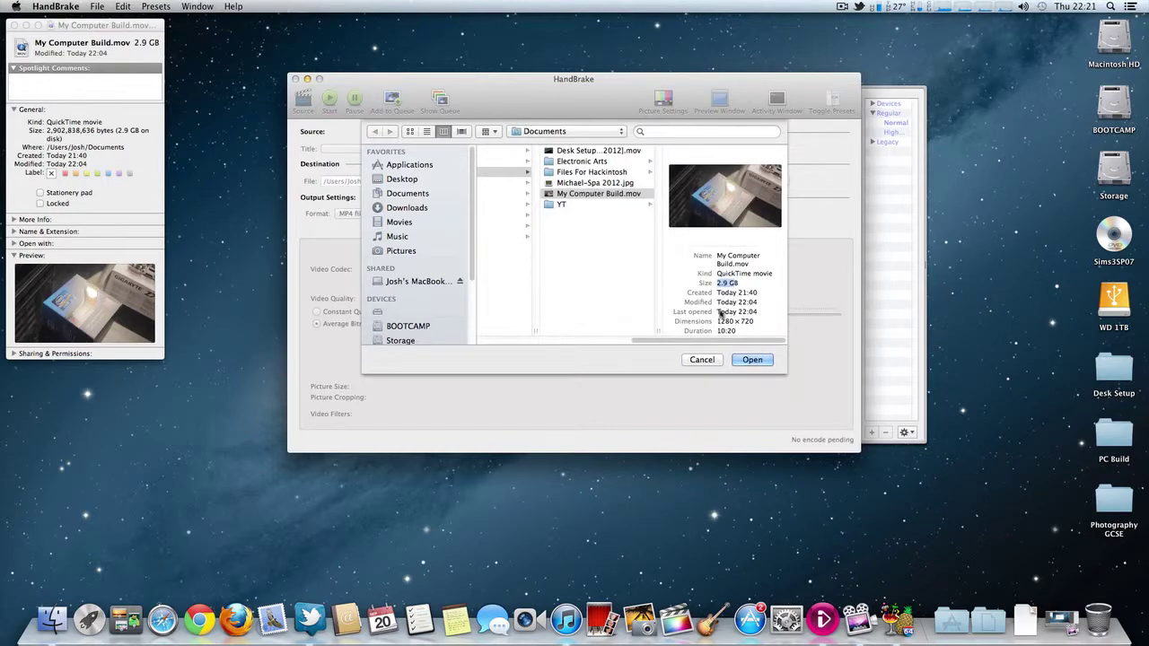
pyautogui.click(750, 359)
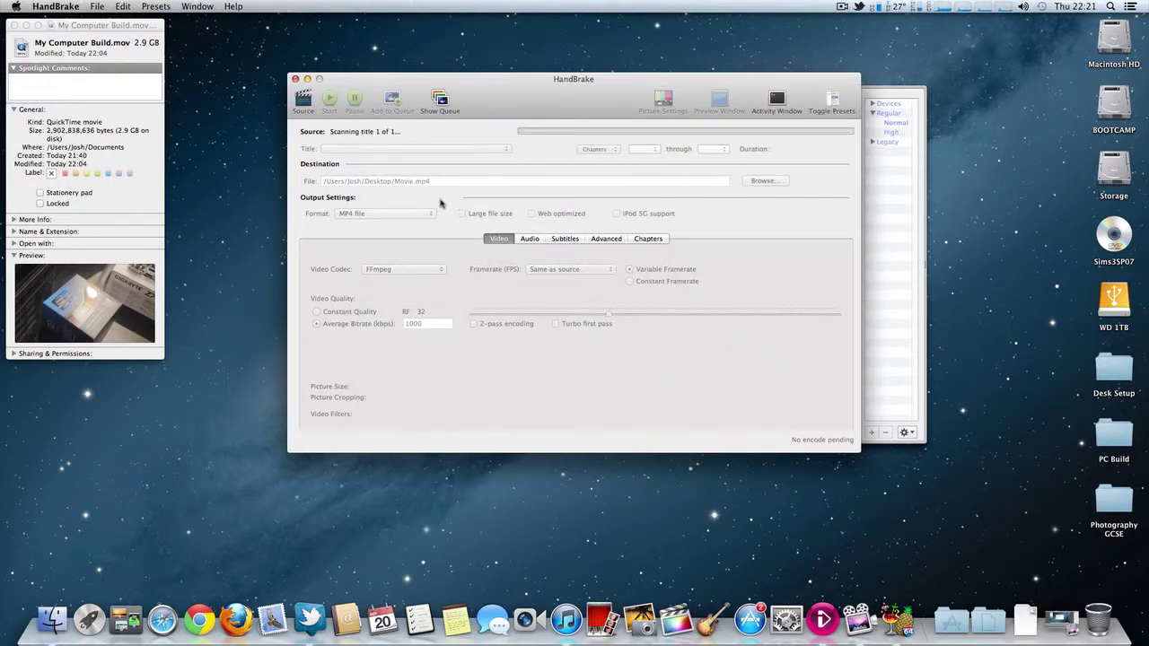
# Set the audio track bitrate to 256
pyautogui.click(538, 240)
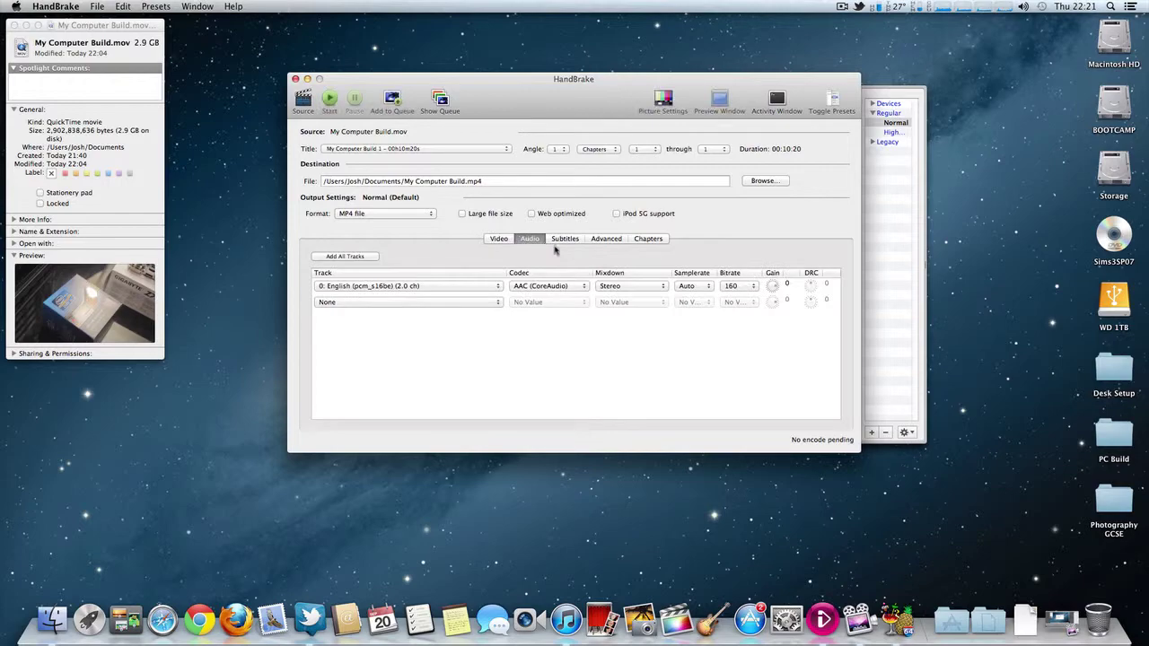
pyautogui.click(740, 285)
pyautogui.click(734, 316)
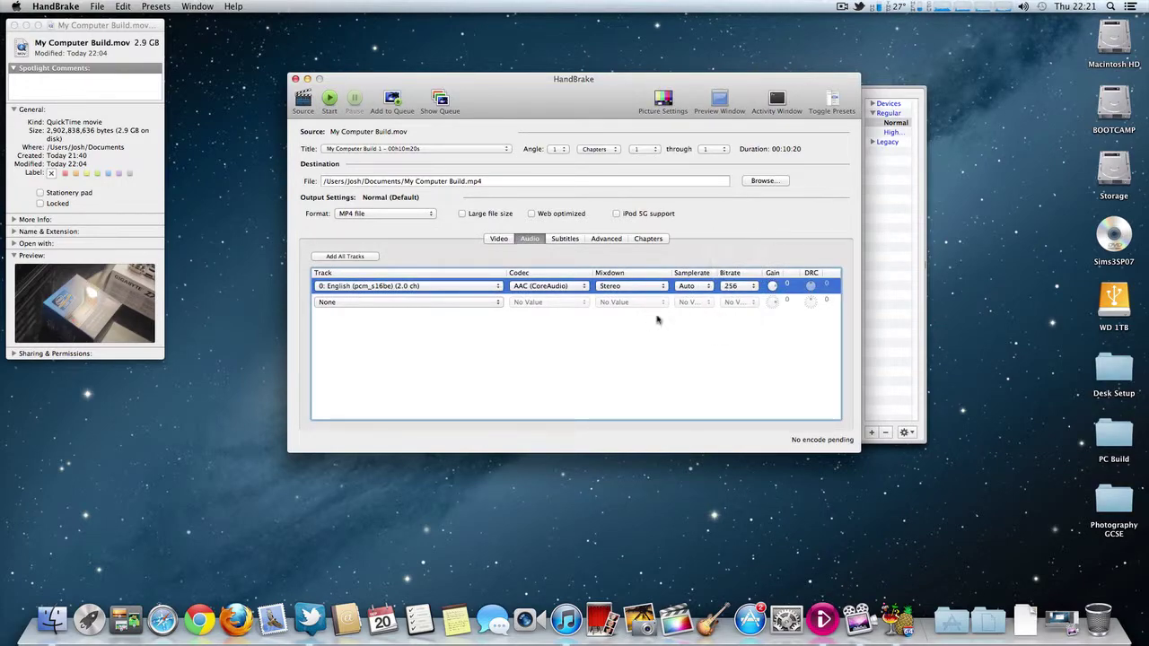
# Check the output path on the Video tab and start encoding My Computer Build.mp4
pyautogui.click(499, 239)
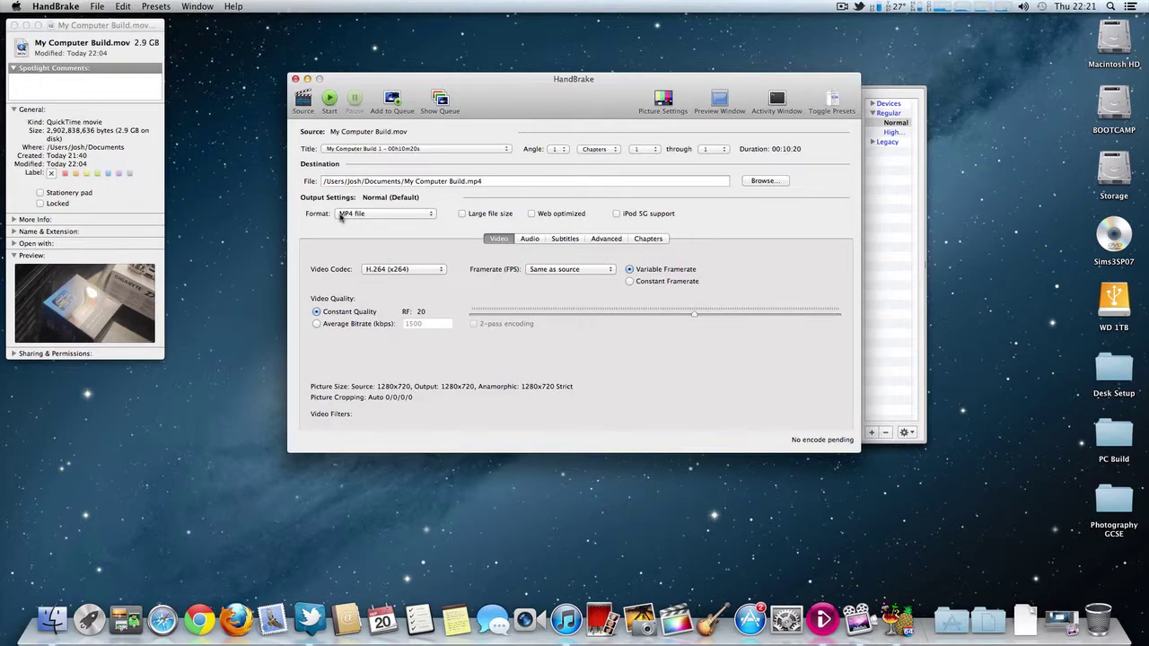
pyautogui.click(378, 182)
pyautogui.tripleClick(421, 181)
pyautogui.click(330, 102)
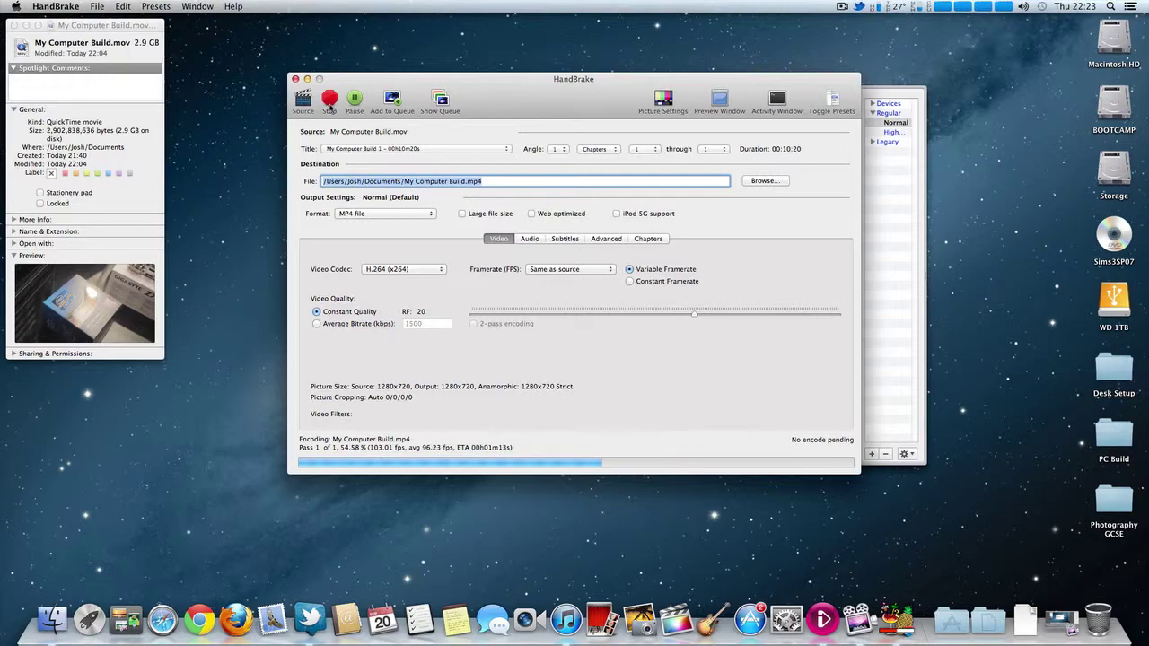
# Check CPU load in the menu-bar monitor while the My Computer Build.mp4 encode finishes
pyautogui.click(932, 6)
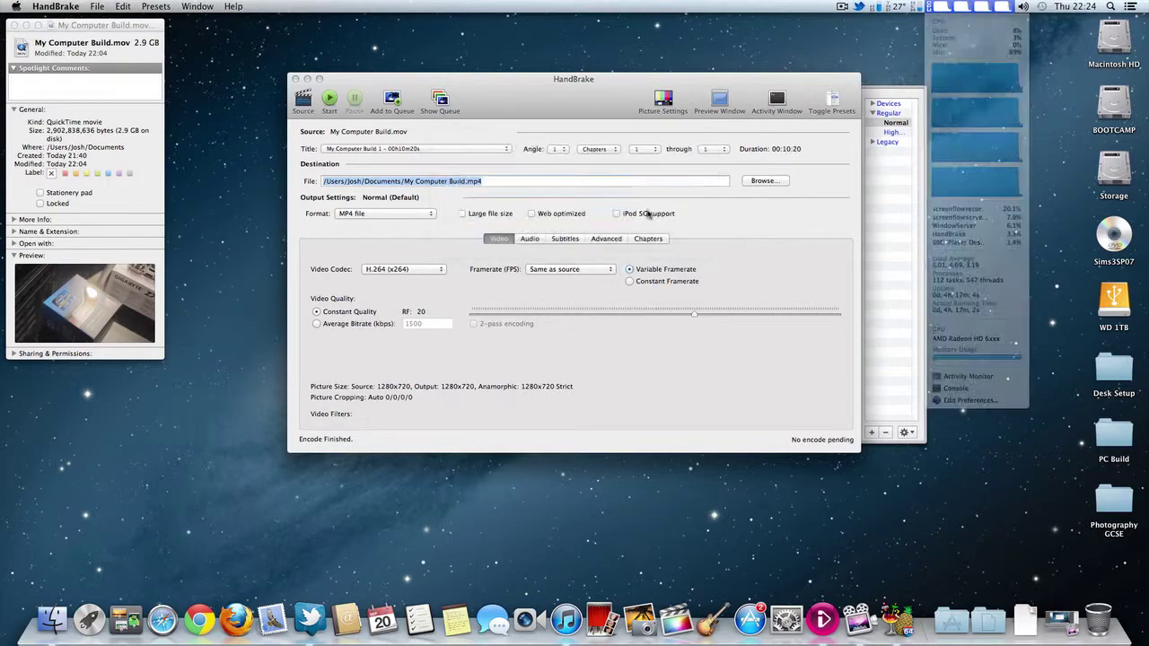
# Rename the output to 'sdsdsdsds' instead of overwriting the existing MP4, and add it to the queue
pyautogui.click(648, 214)
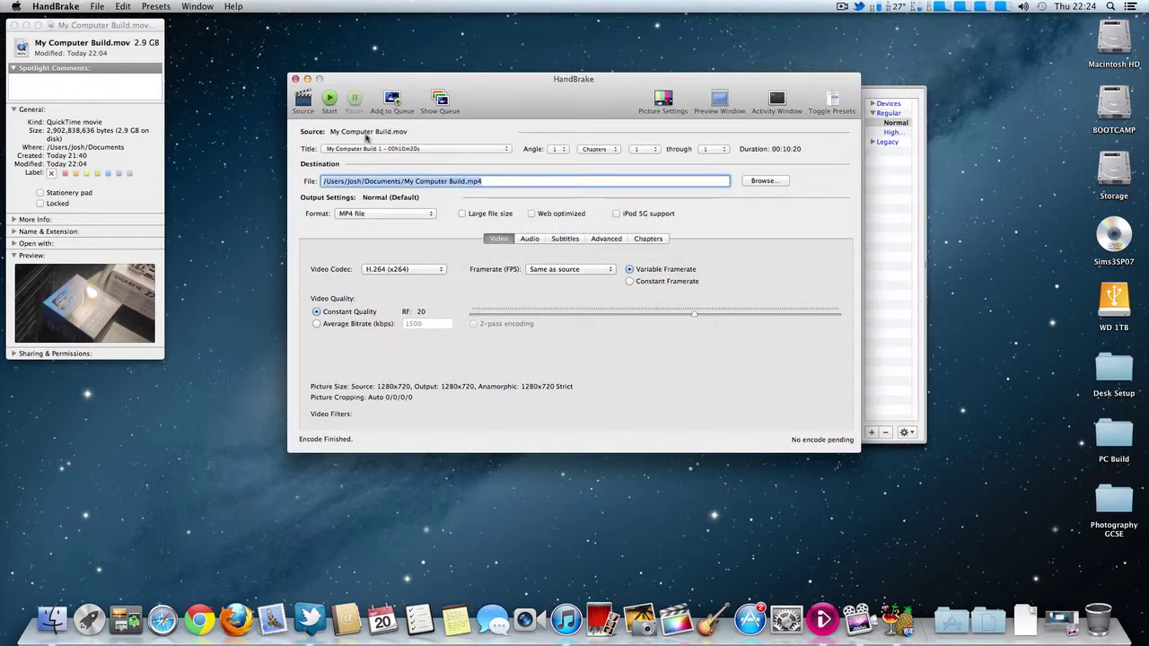
pyautogui.click(392, 101)
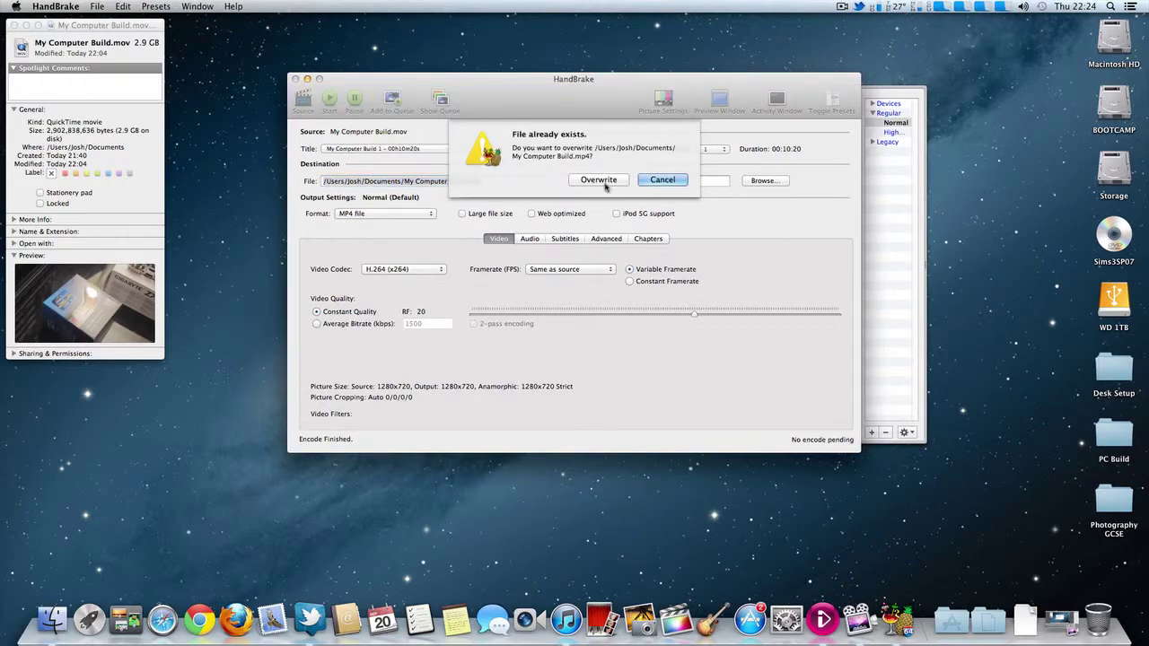
pyautogui.click(663, 180)
pyautogui.click(452, 182)
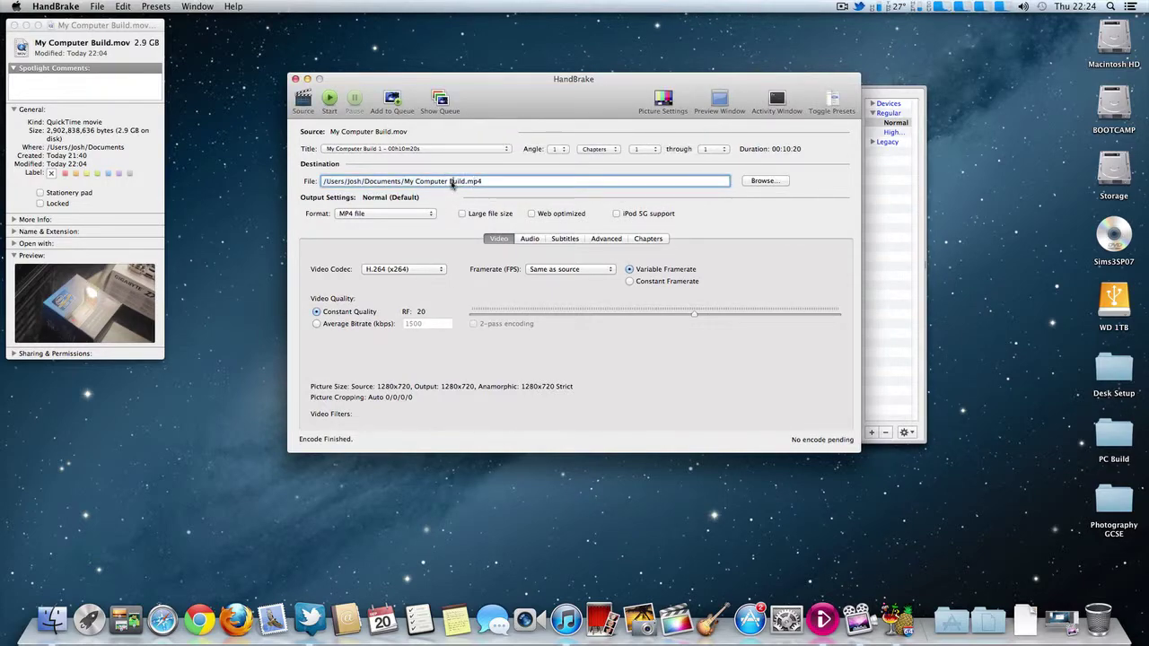
pyautogui.press('super+a')
pyautogui.press('BackSpace')
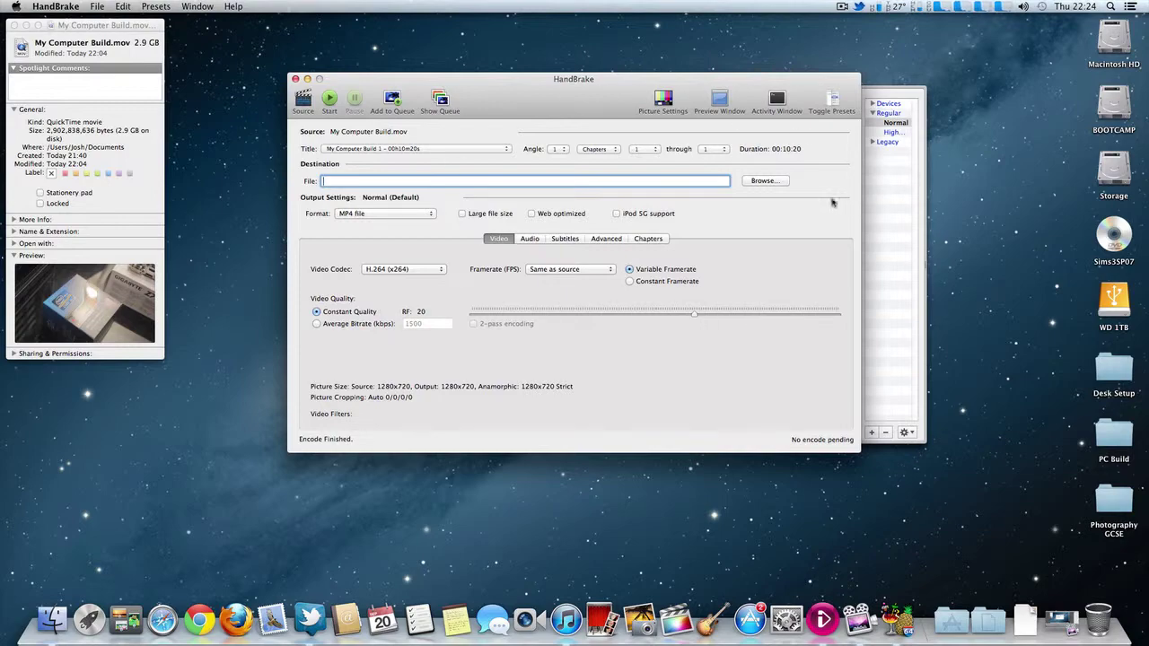
pyautogui.click(769, 181)
pyautogui.write('sdsdsdsds')
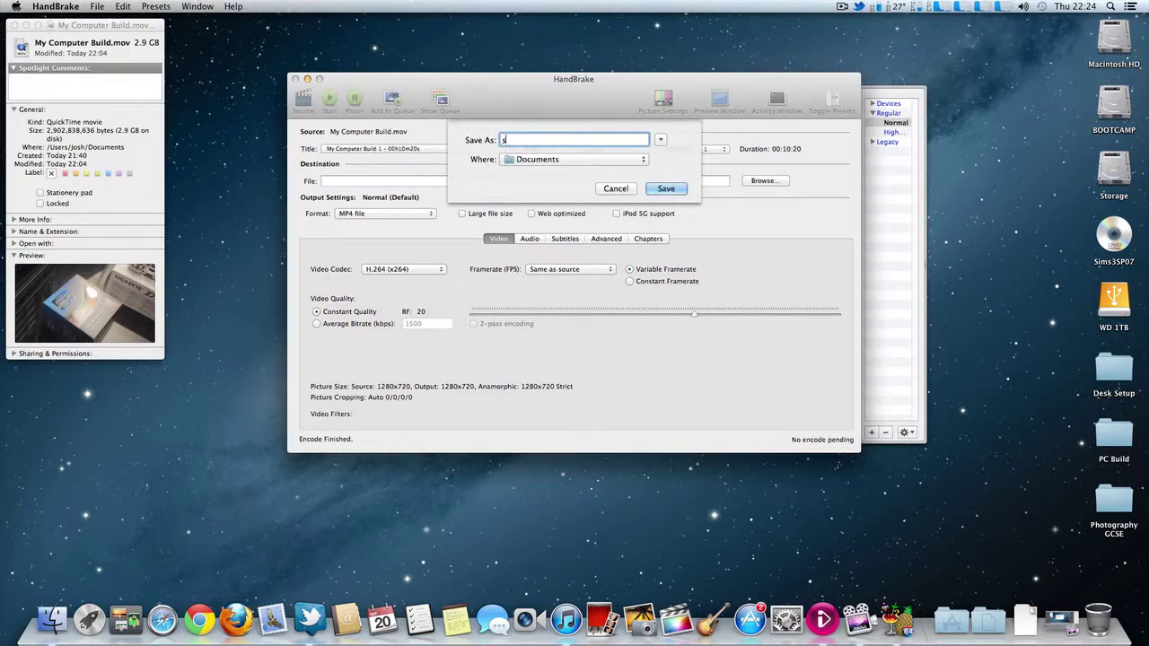
pyautogui.press('Return')
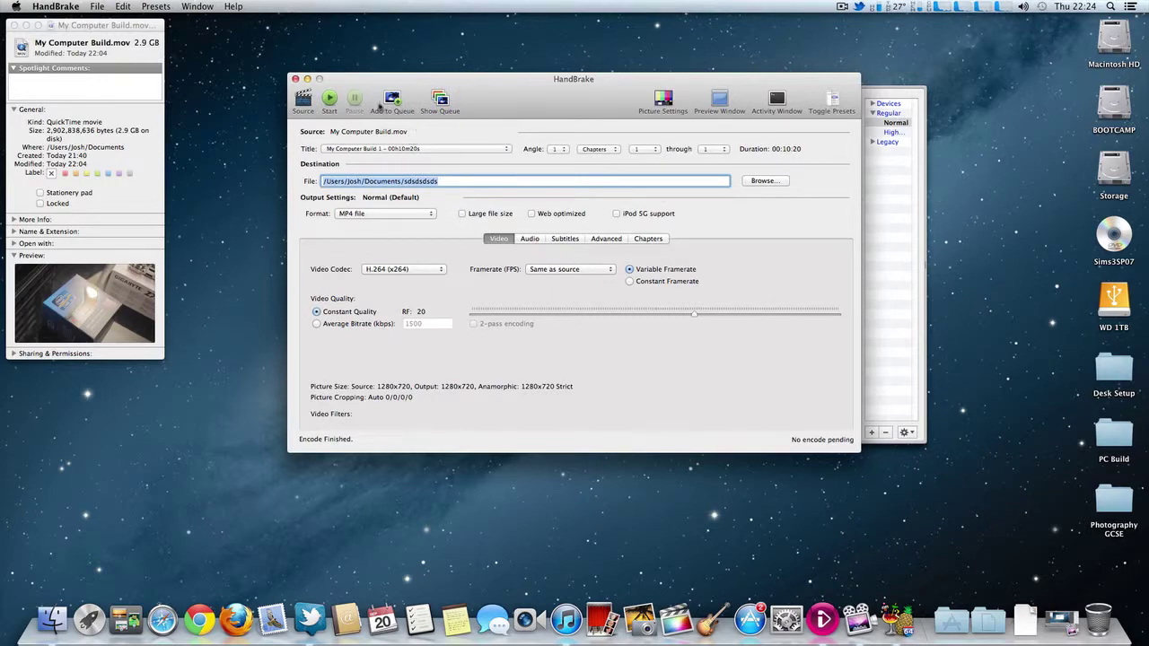
pyautogui.click(391, 104)
# Load Desk Setup [Late 2012].mov as the new source video
pyautogui.click(387, 151)
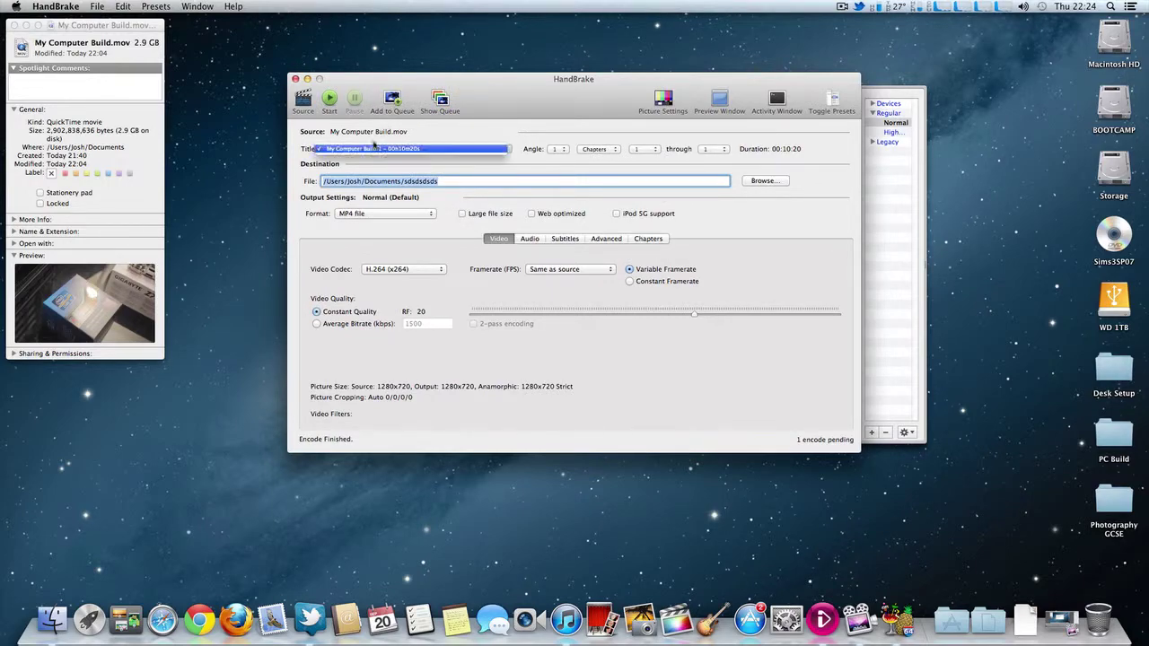
pyautogui.click(376, 147)
pyautogui.click(304, 102)
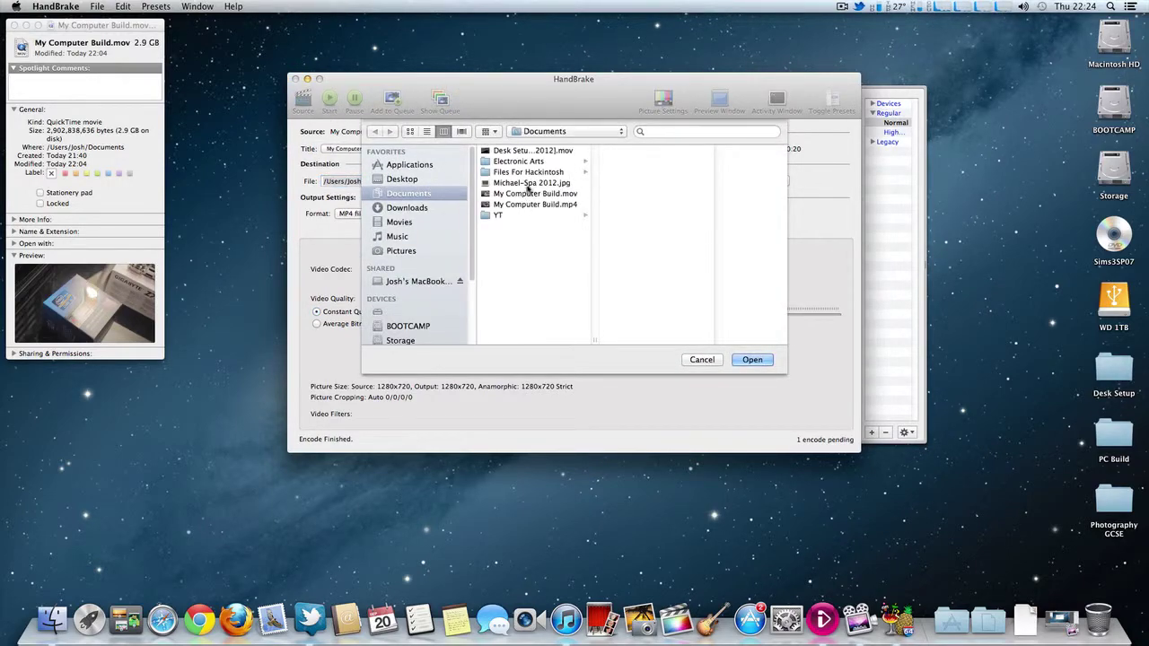
pyautogui.click(533, 152)
pyautogui.click(753, 359)
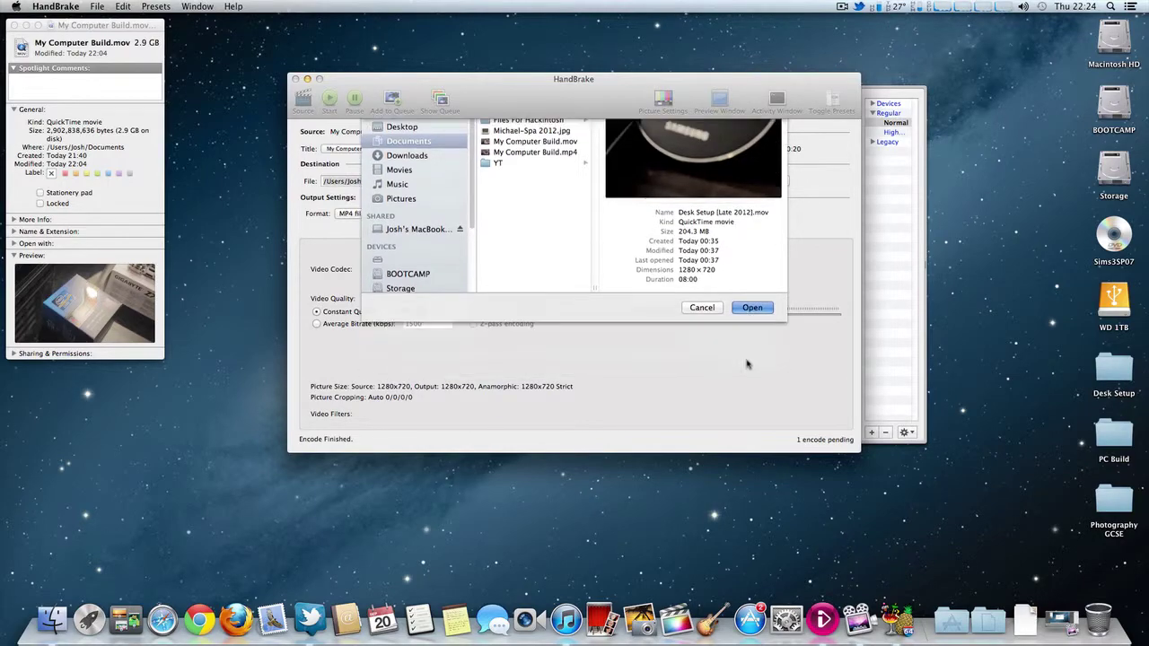
# Rename the output to Desk Ste 2012].mp4, add it to the queue, and review the queue
pyautogui.click(415, 183)
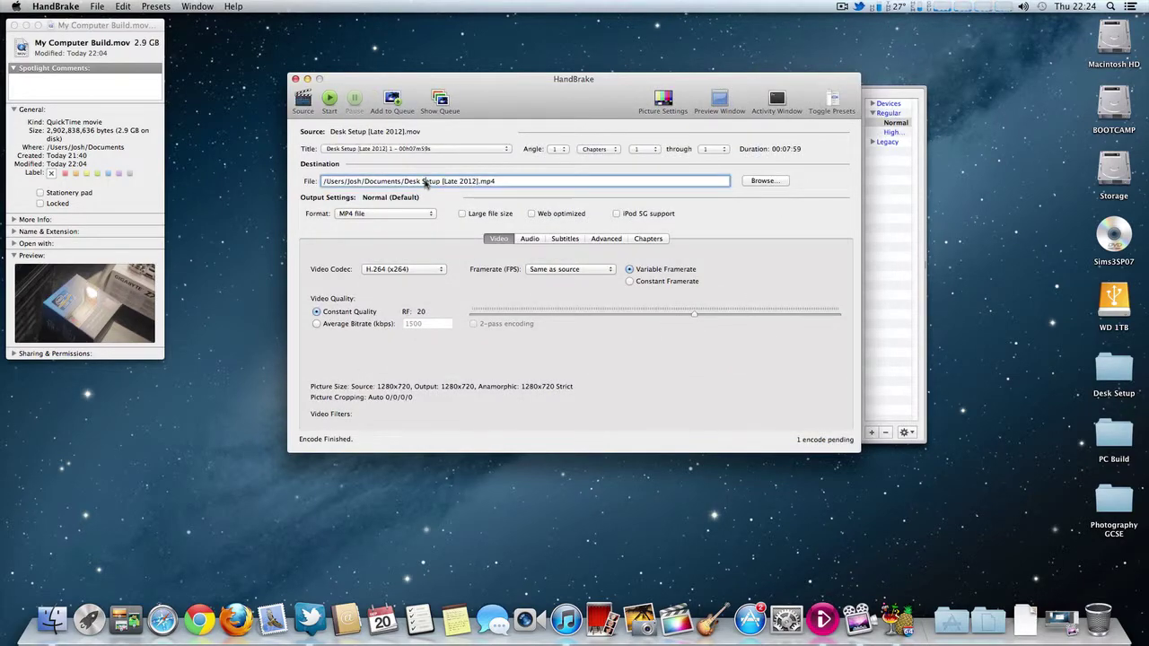
pyautogui.doubleClick(431, 182)
pyautogui.write('Ste')
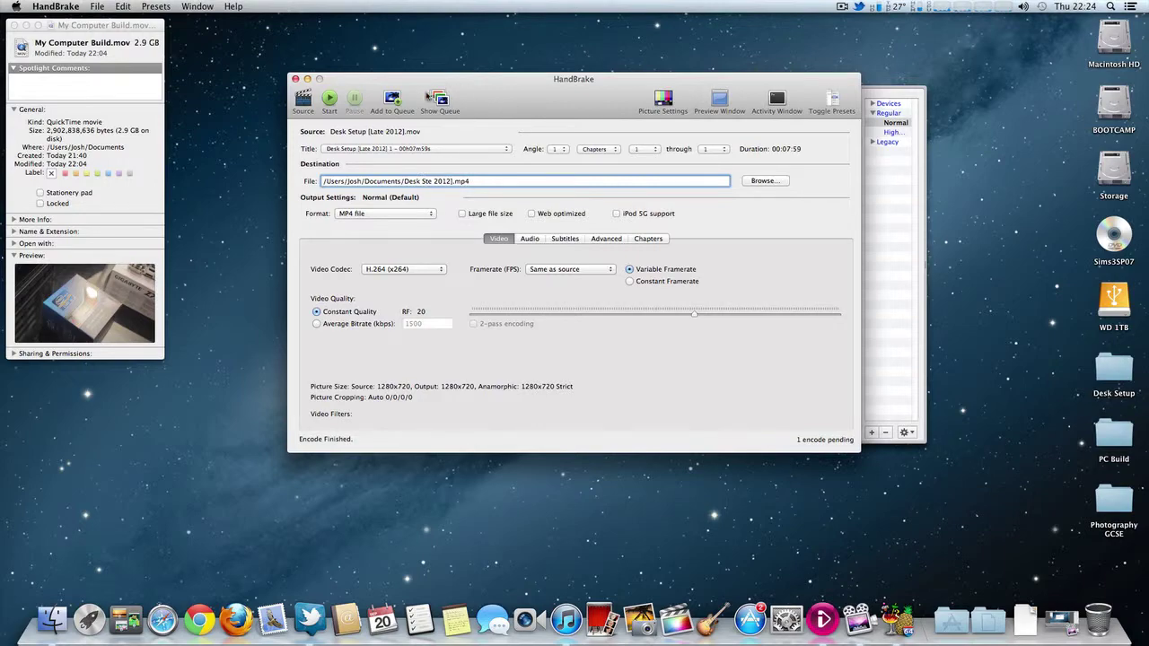
pyautogui.click(394, 106)
pyautogui.click(433, 102)
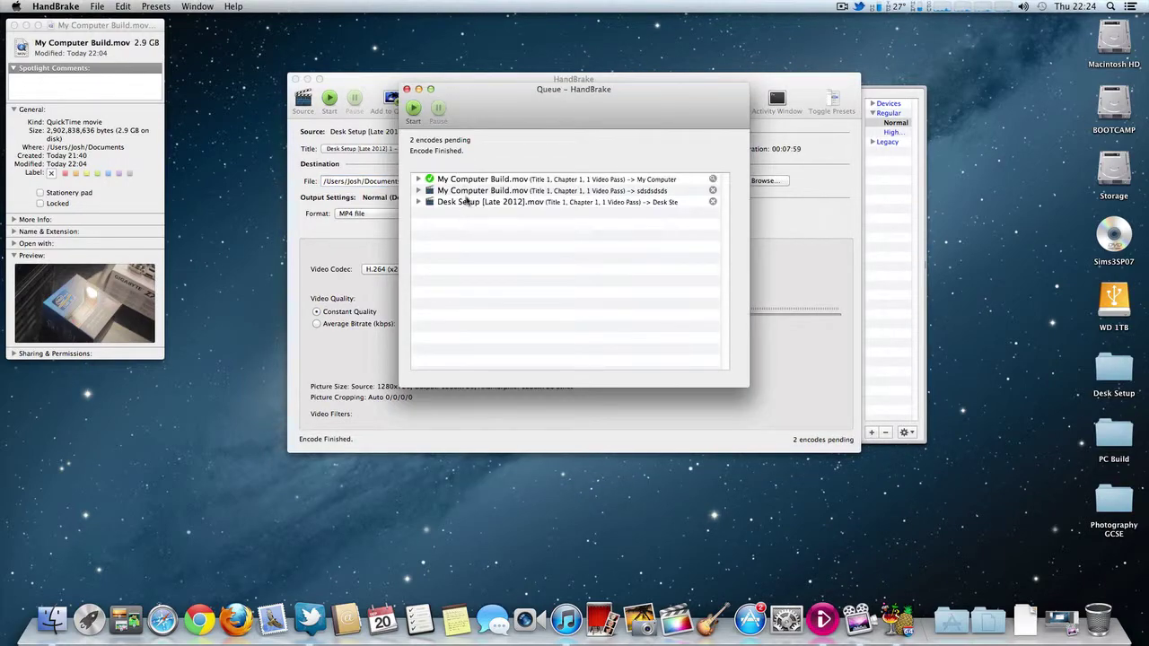
pyautogui.click(406, 89)
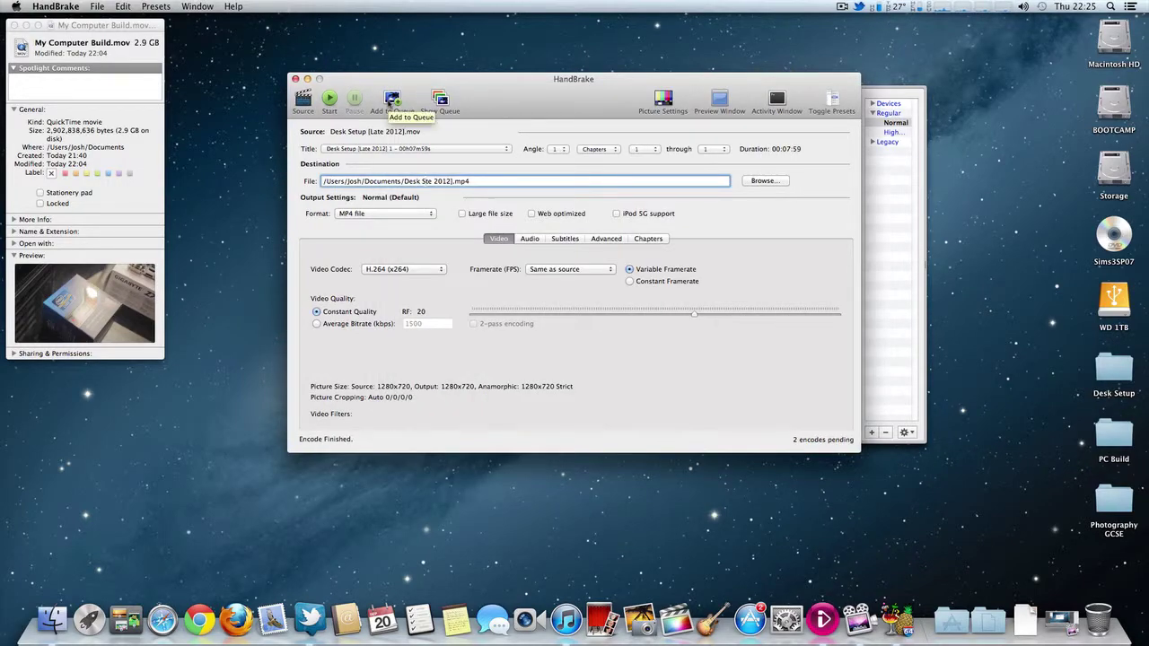
# In Documents, place My Computer Build.mov and My Computer Build.mp4 side by side in a new row
pyautogui.click(294, 79)
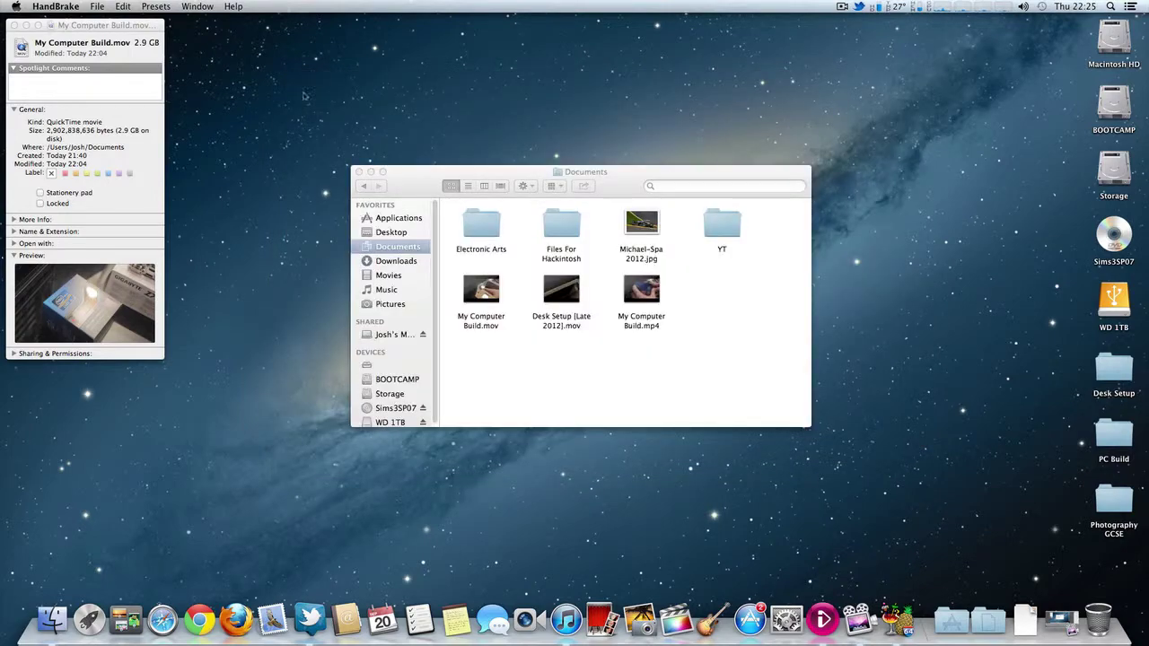
pyautogui.click(547, 354)
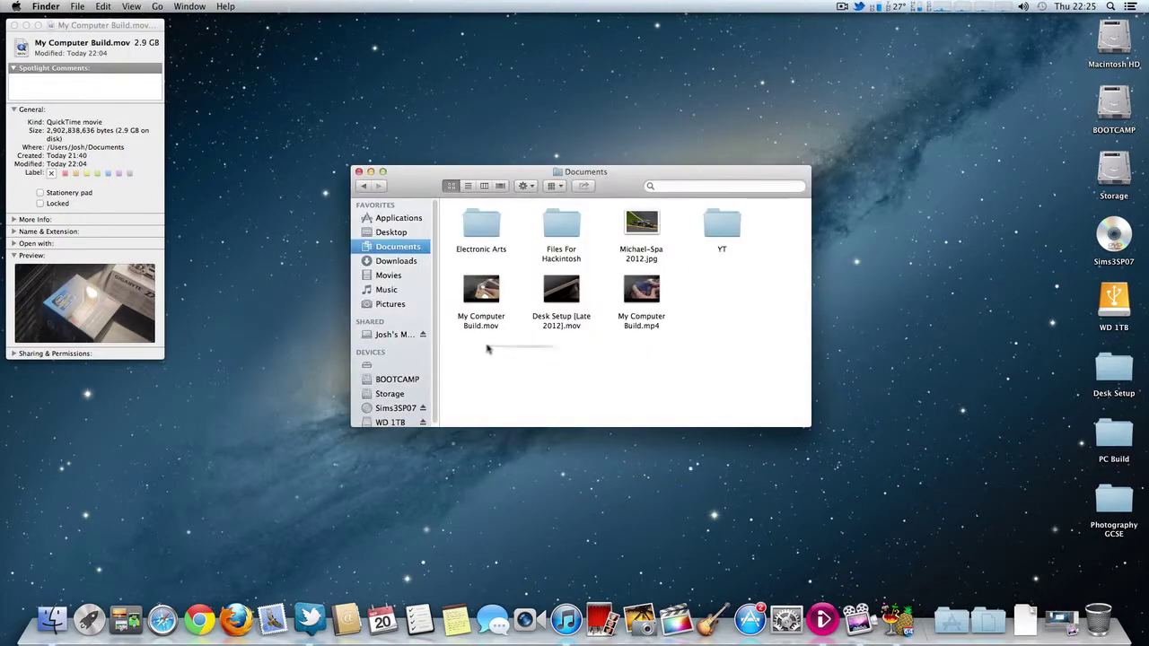
pyautogui.click(650, 331)
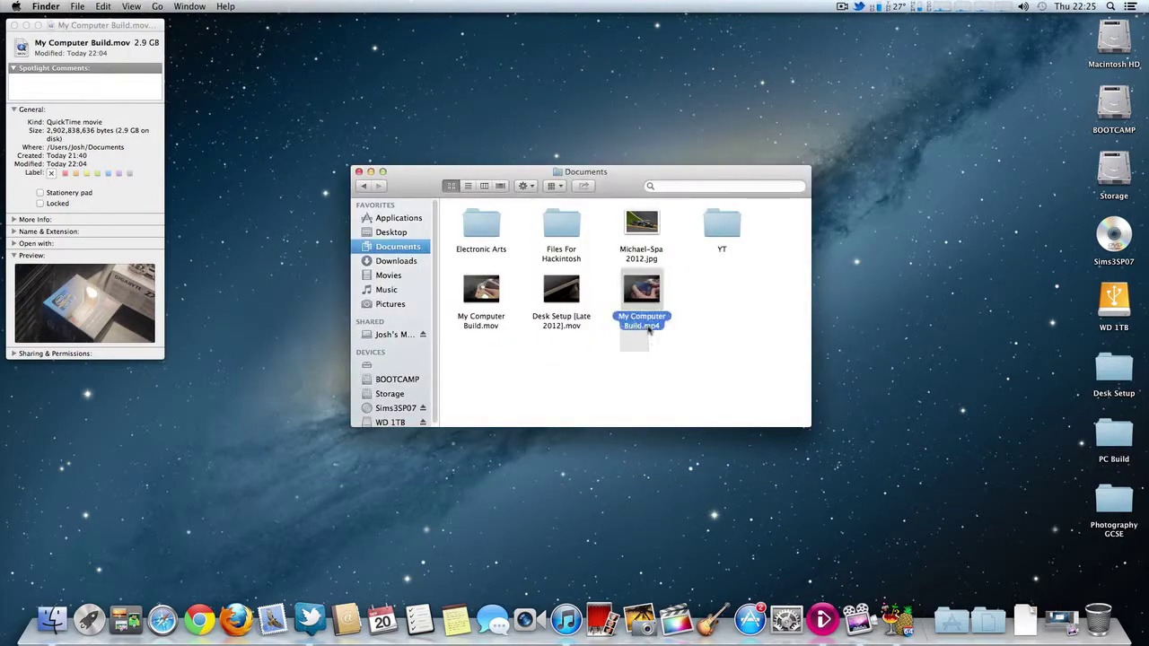
pyautogui.moveTo(648, 330); pyautogui.dragTo(577, 373)
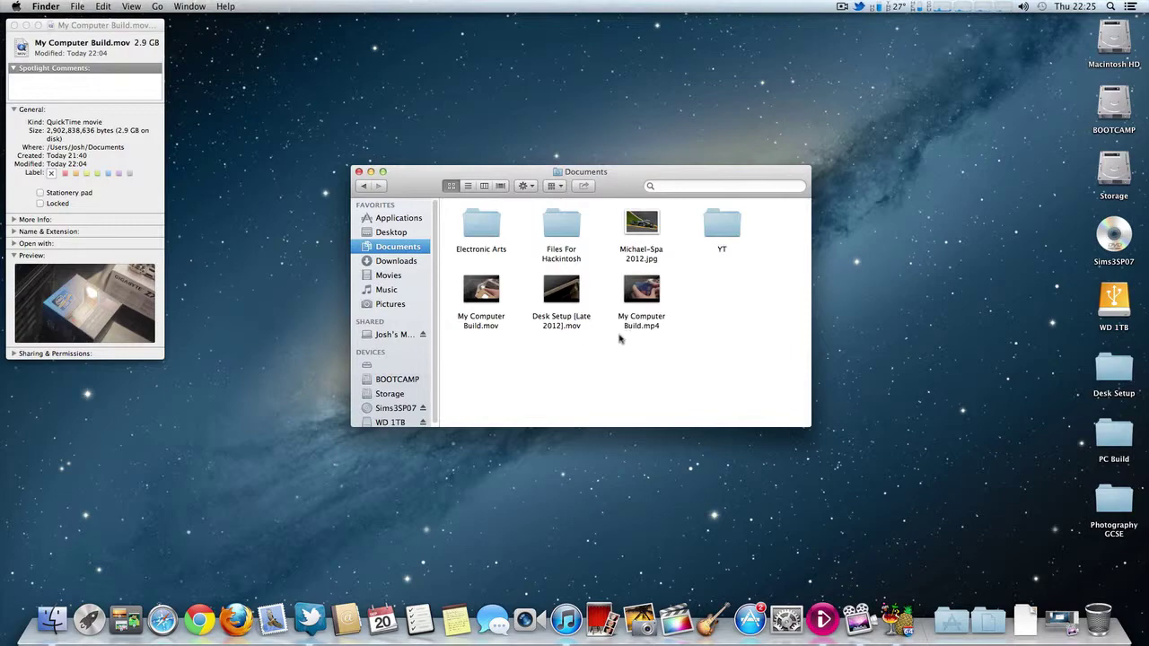
pyautogui.moveTo(483, 313); pyautogui.dragTo(502, 388)
pyautogui.moveTo(632, 316); pyautogui.dragTo(555, 395)
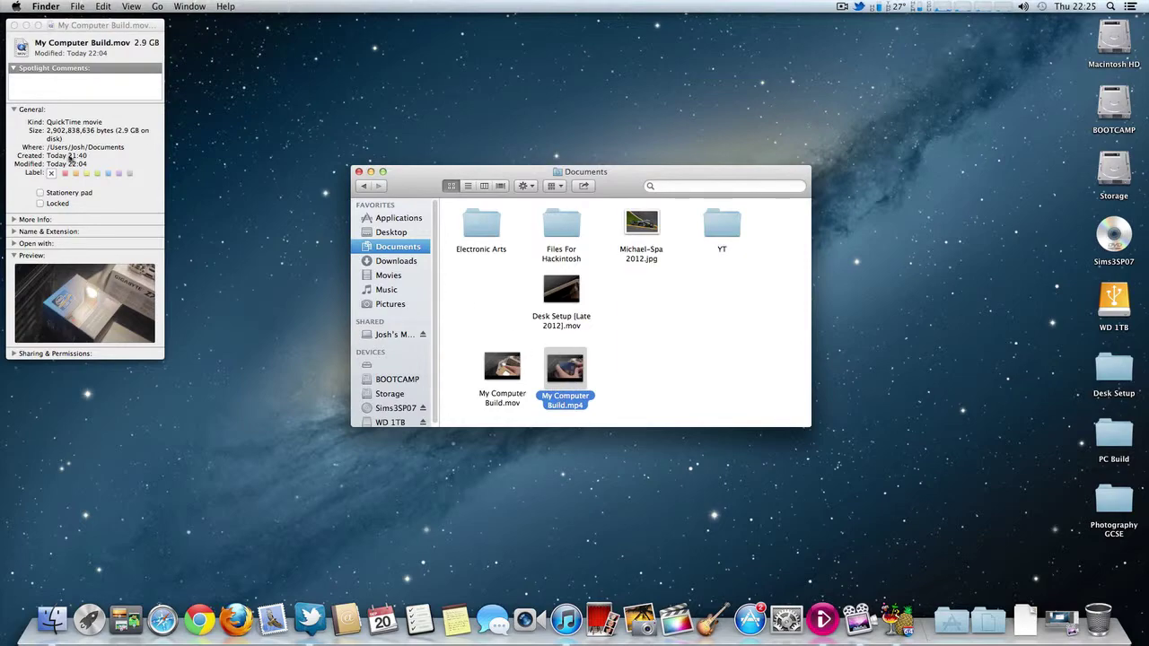
# Show Get Info for the .mp4 and compare its 216.1 MB size with the .mov's 2.9 GB
pyautogui.rightClick(561, 410)
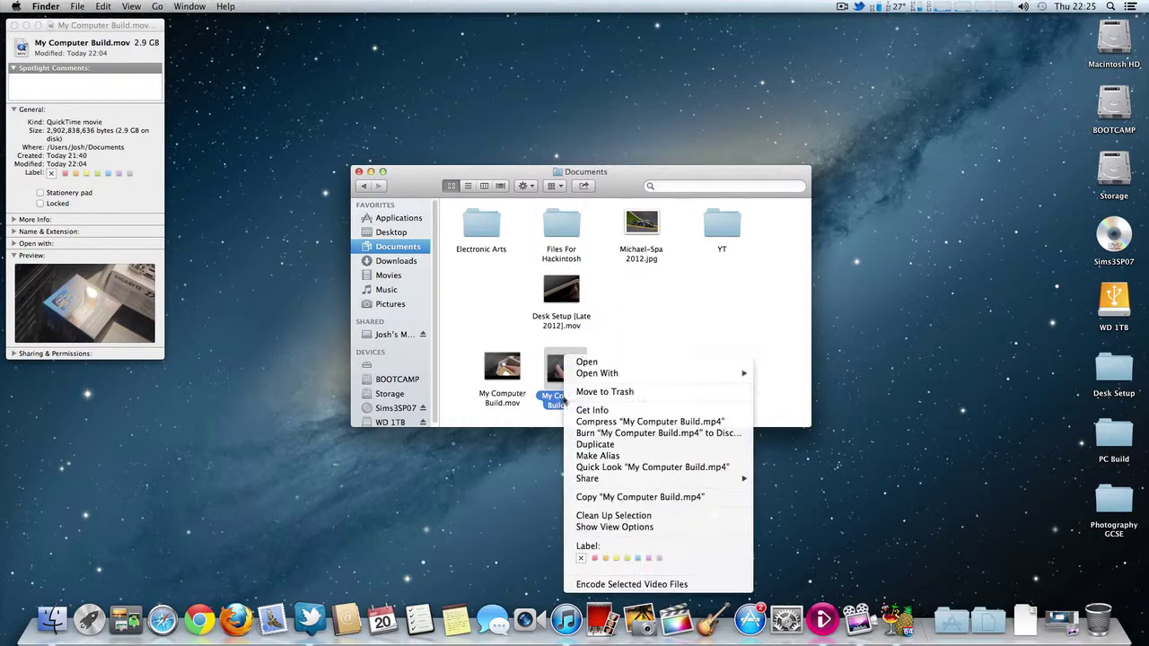
pyautogui.click(588, 410)
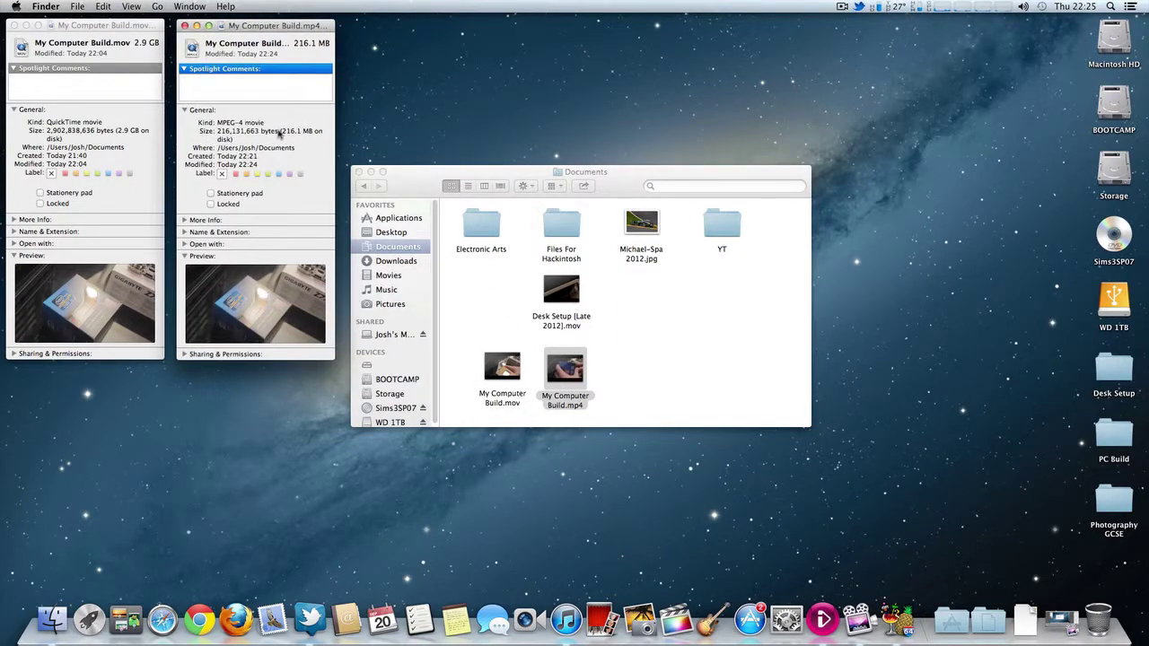
pyautogui.moveTo(280, 131); pyautogui.dragTo(310, 134)
pyautogui.moveTo(97, 132); pyautogui.dragTo(127, 135)
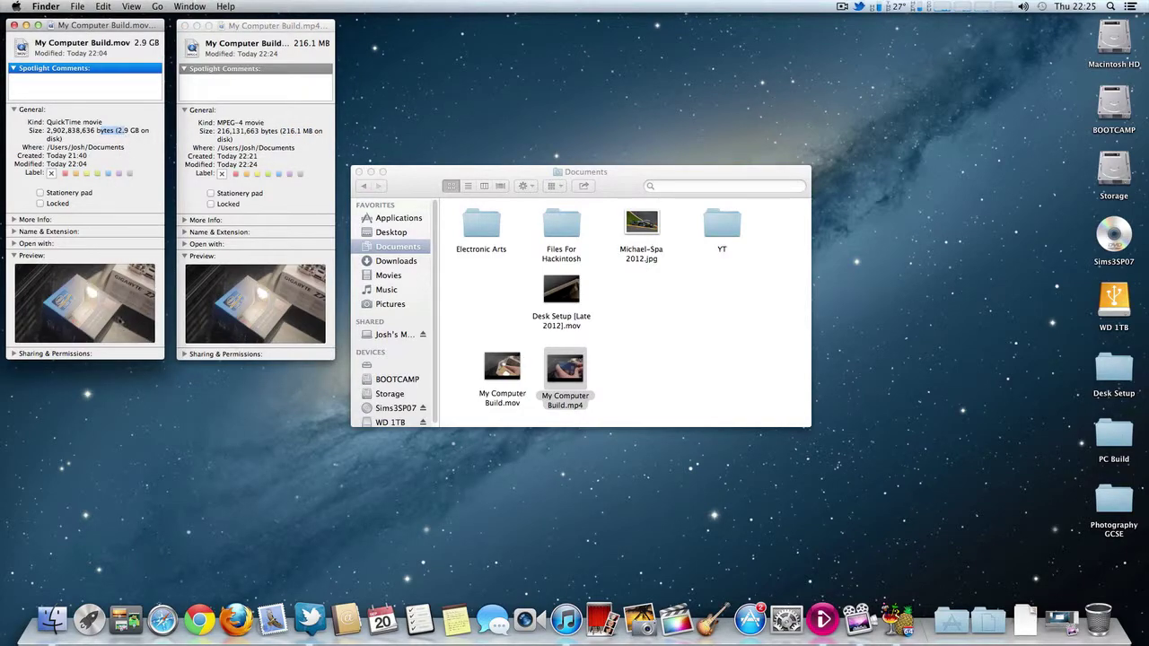
pyautogui.moveTo(228, 337)
pyautogui.click(569, 400)
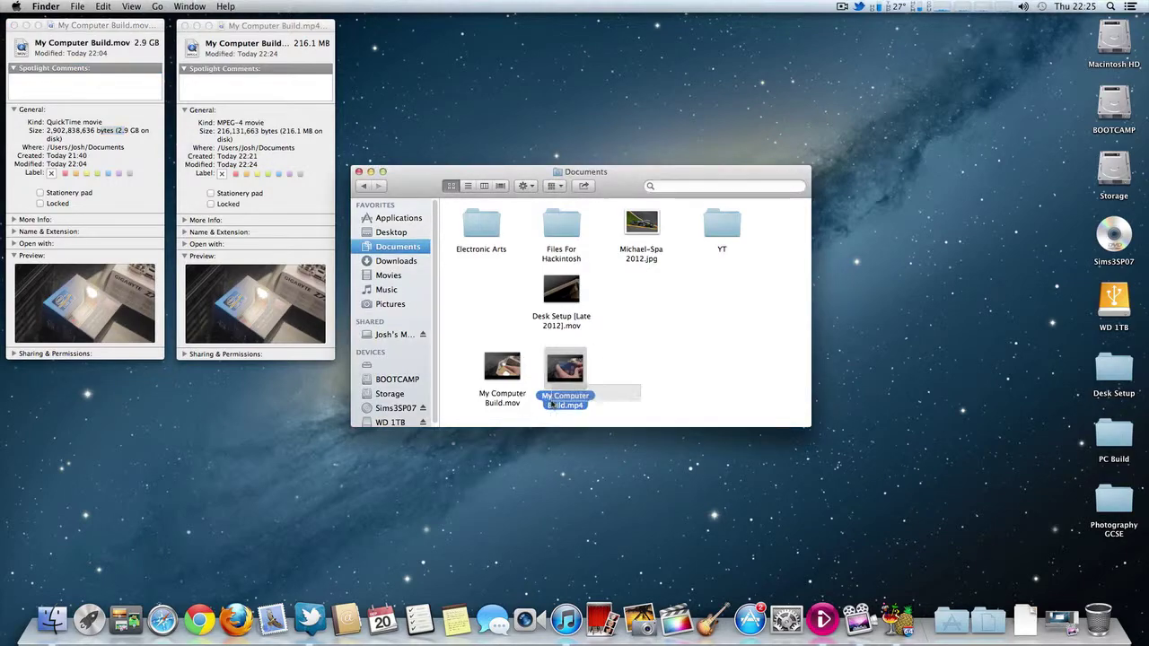
pyautogui.rightClick(570, 410)
pyautogui.click(584, 410)
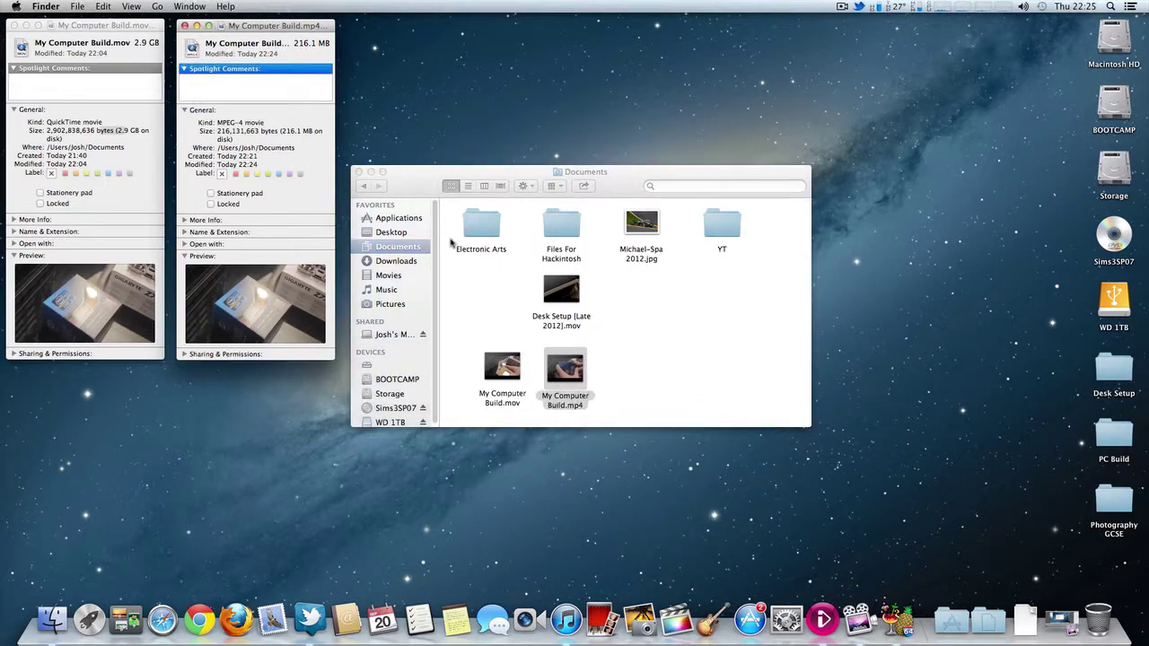
pyautogui.click(572, 410)
pyautogui.press('space')
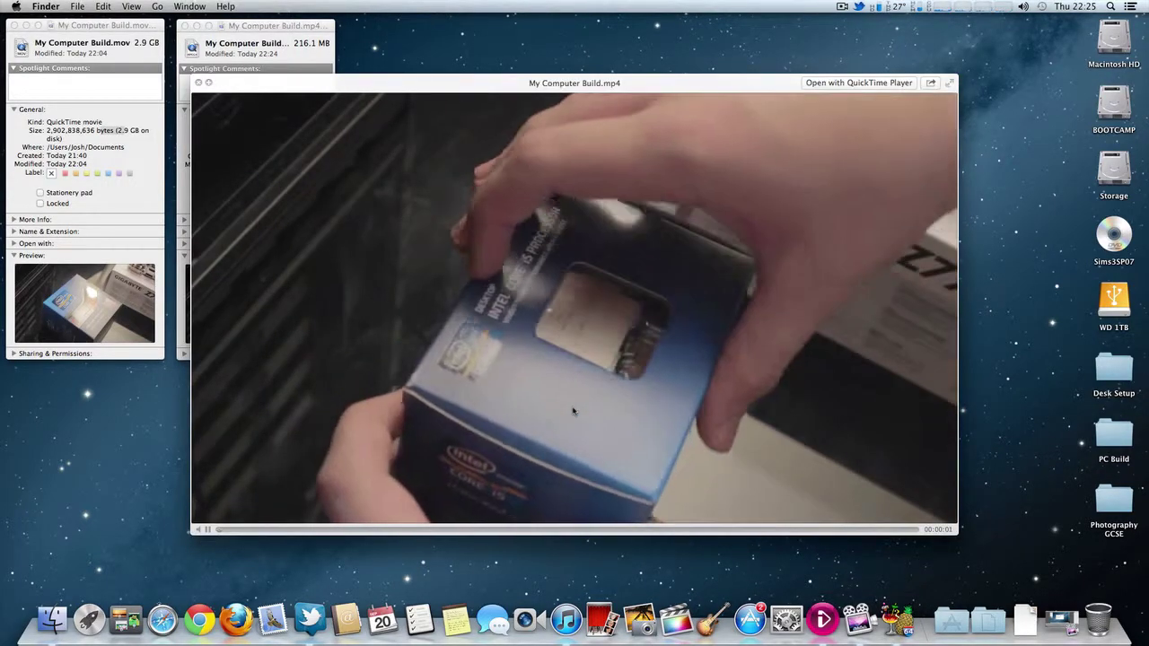
pyautogui.press('Left')
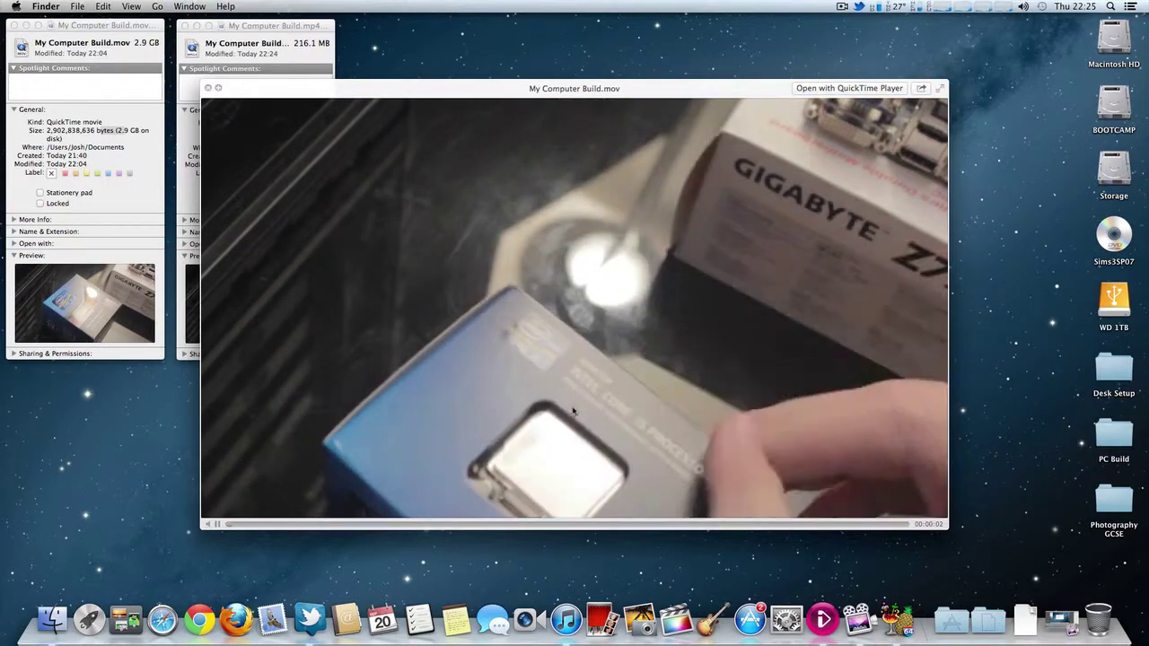
pyautogui.press('Right')
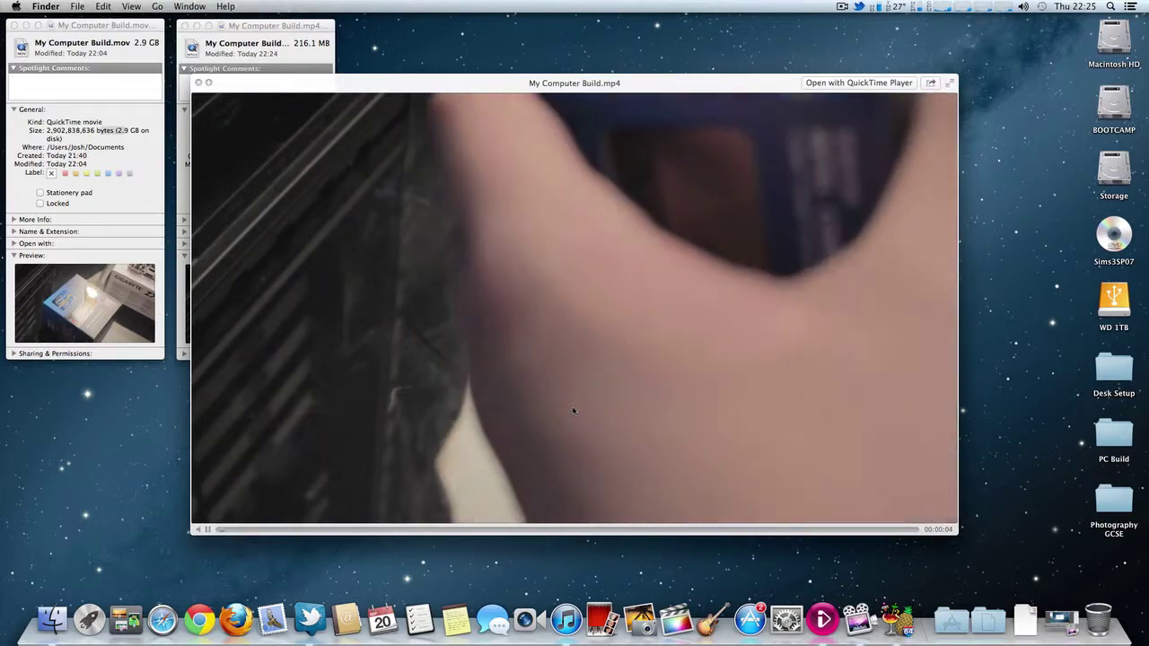
pyautogui.press('Left')
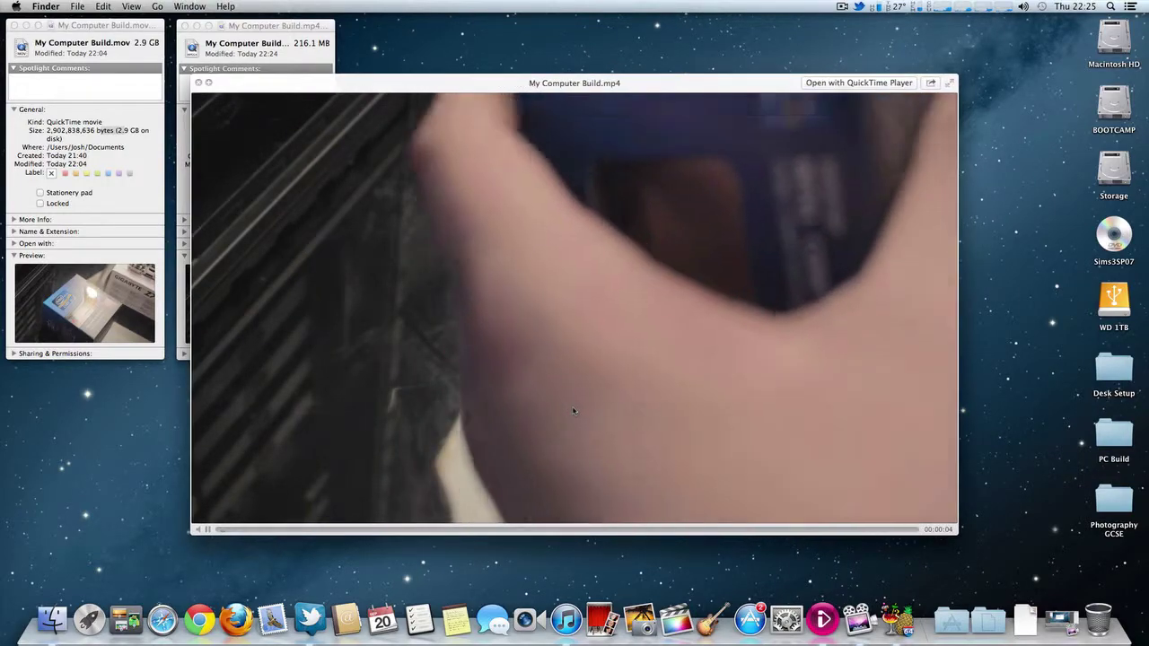
pyautogui.press('space')
pyautogui.press('space')
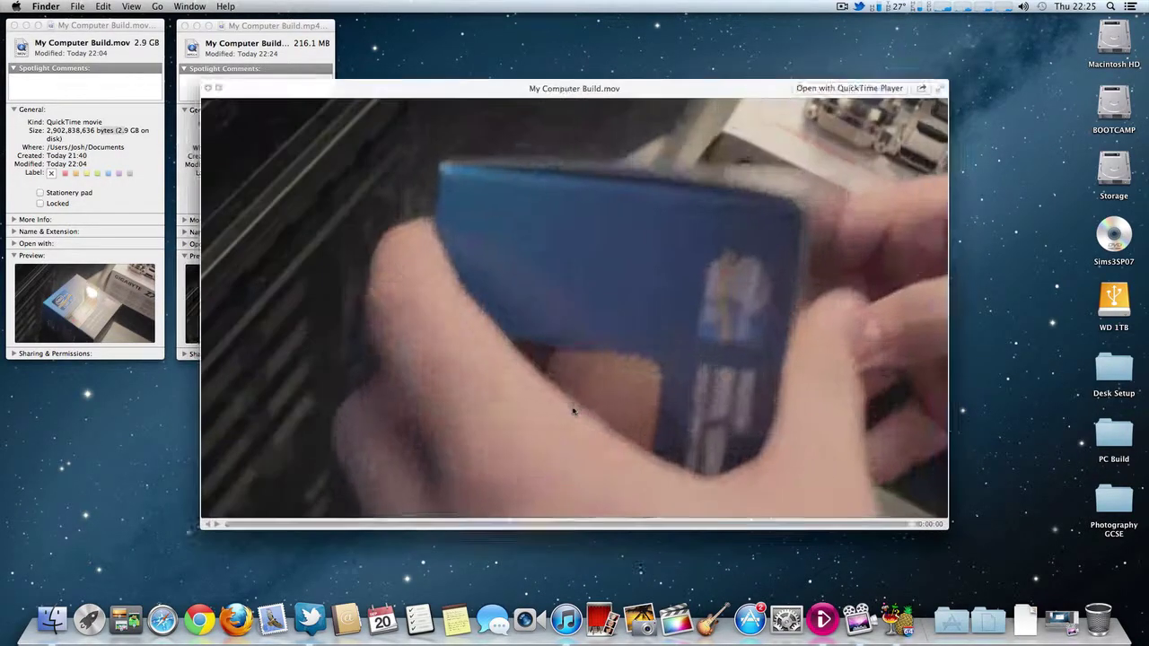
pyautogui.press('Right')
pyautogui.press('Left')
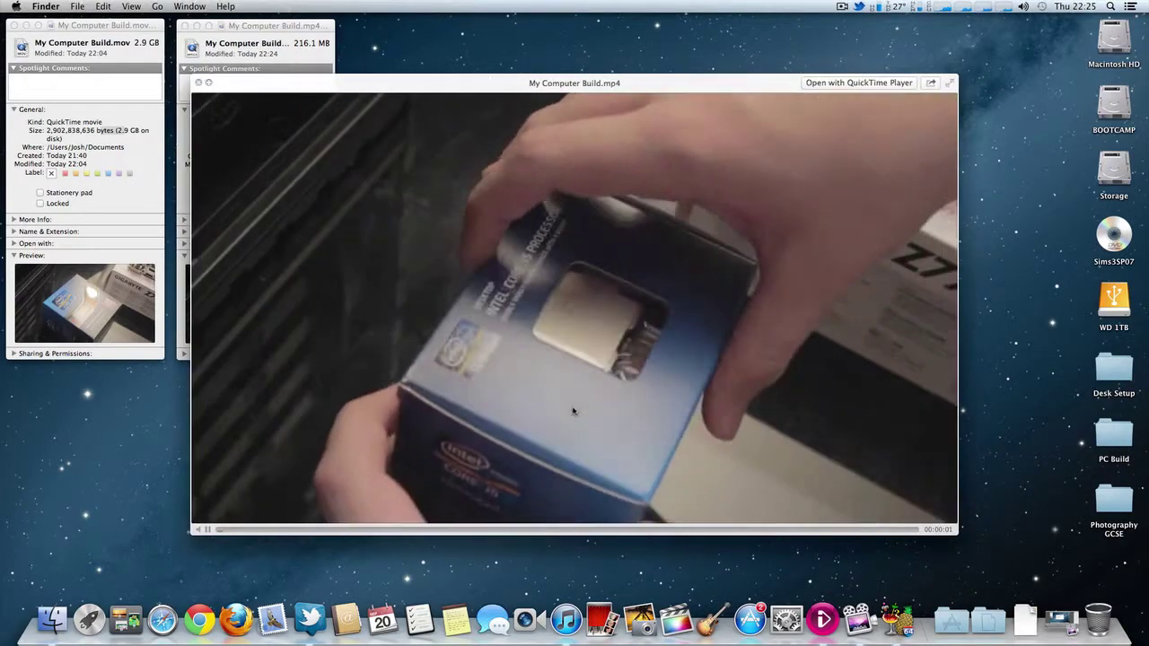
pyautogui.press('Right')
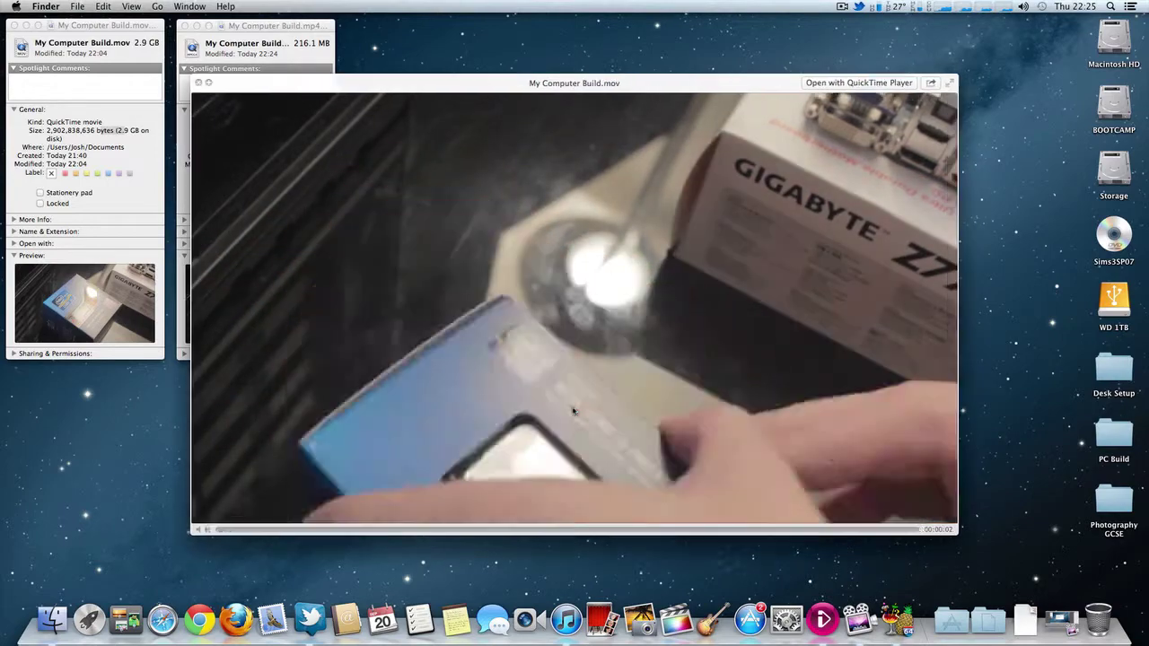
pyautogui.press('space')
pyautogui.click(607, 402)
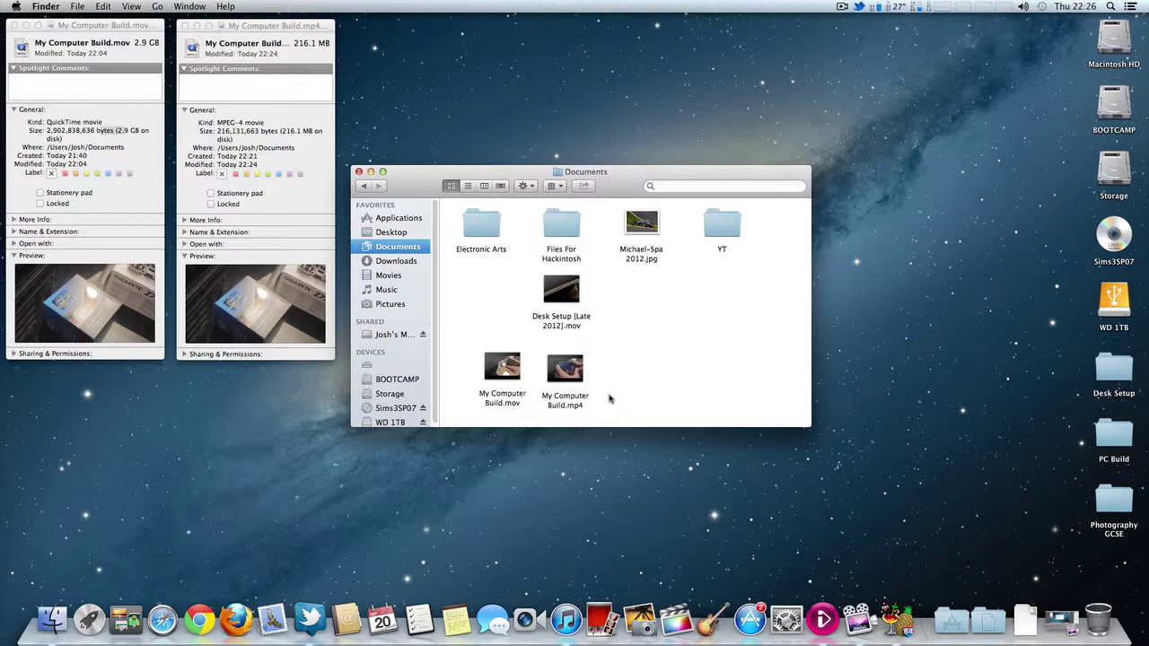
# Bring the HandBrake window back to the front and collapse the presets drawer beside it
pyautogui.click(896, 620)
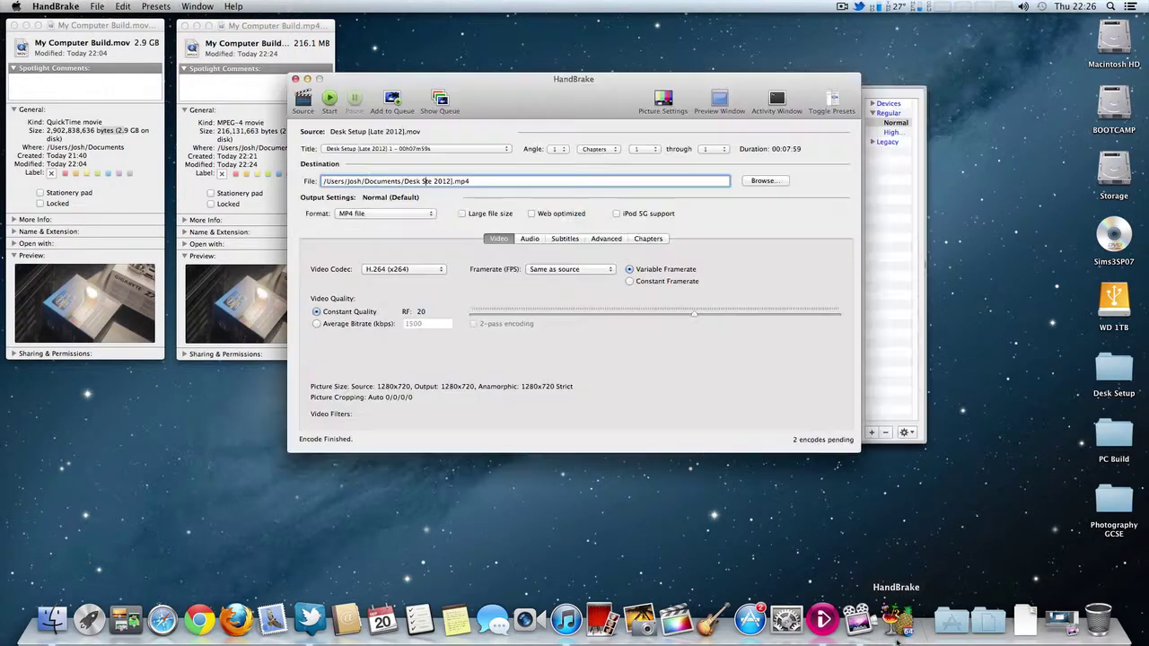
pyautogui.click(929, 327)
pyautogui.click(924, 323)
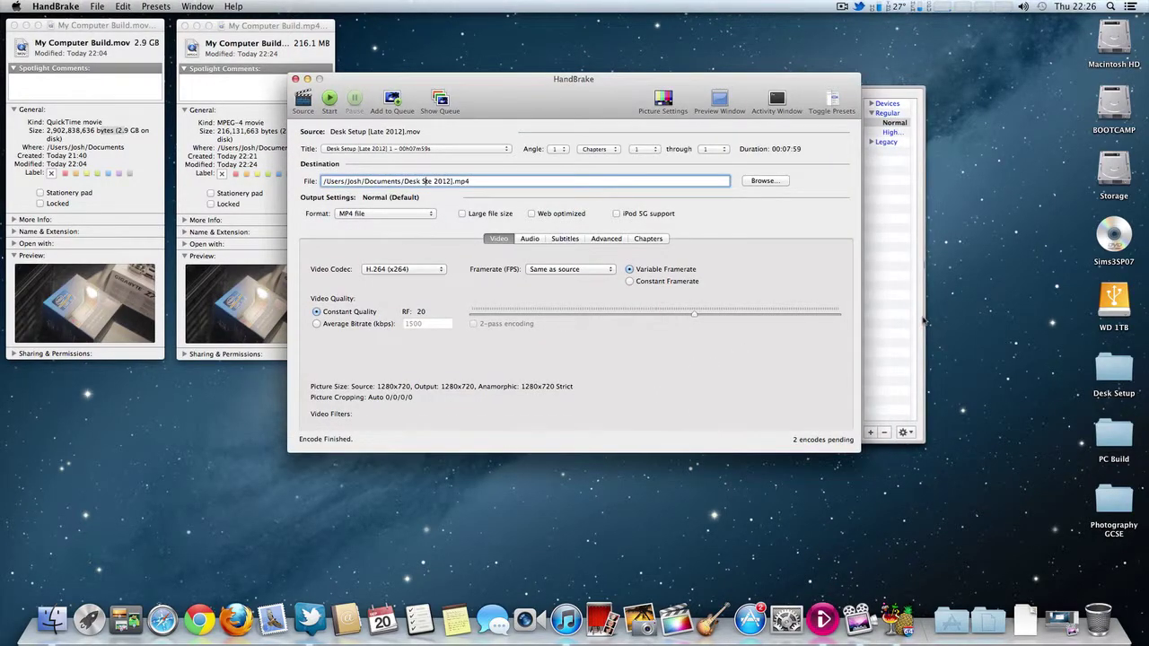
pyautogui.moveTo(926, 267); pyautogui.dragTo(694, 316)
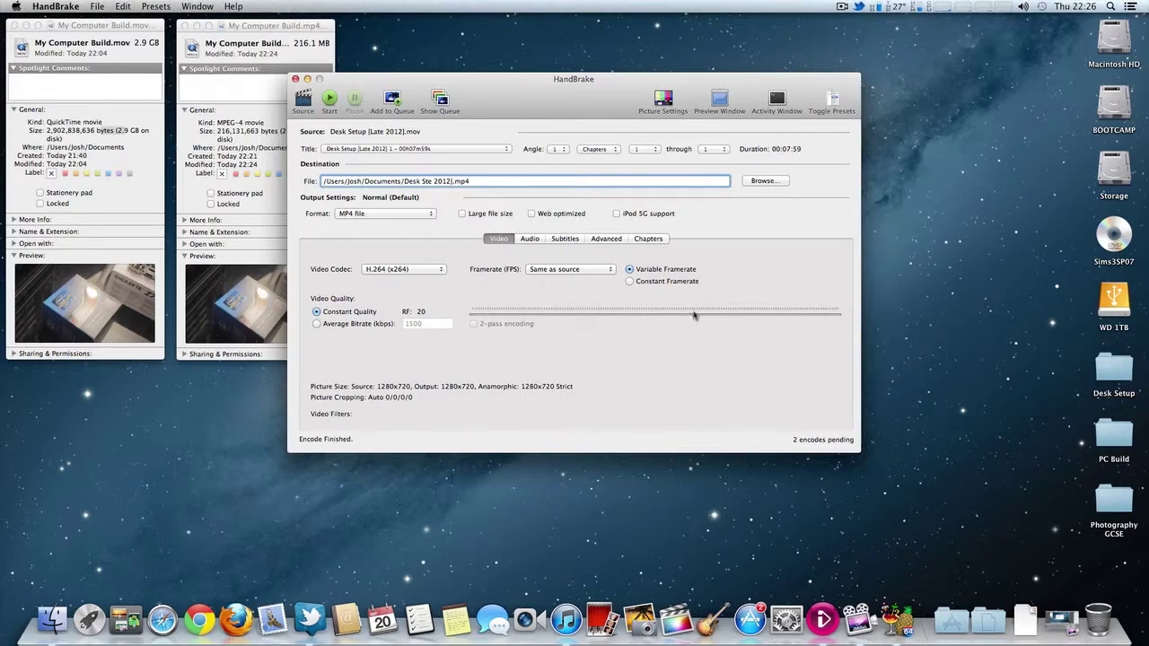